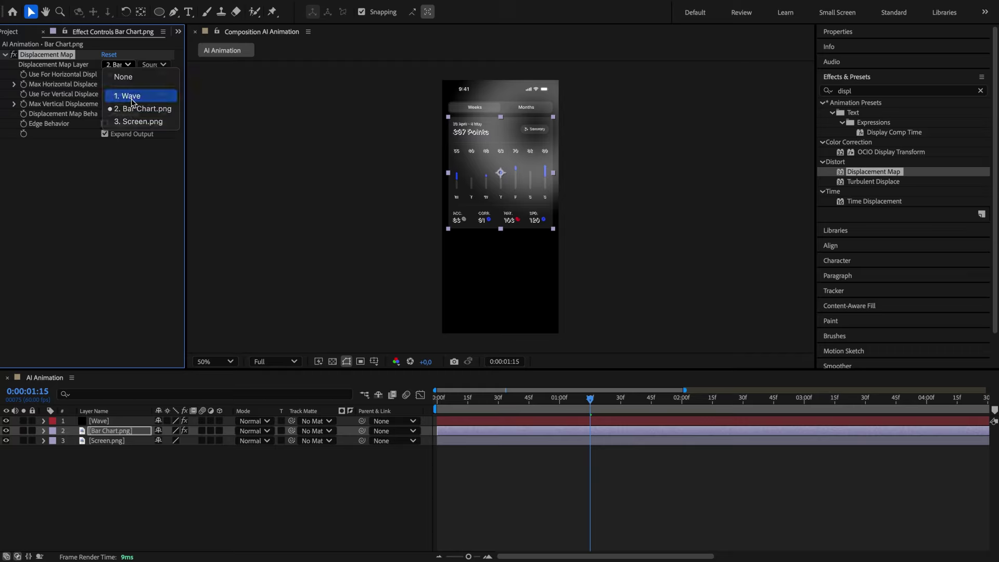
Use Wave with Effects & Masks as the displacement map, and keyframe the bar chart's horizontal and vertical displacement at 0 at 0:00:01:00.
{"action": "left_click", "coordinate": [133, 101]}
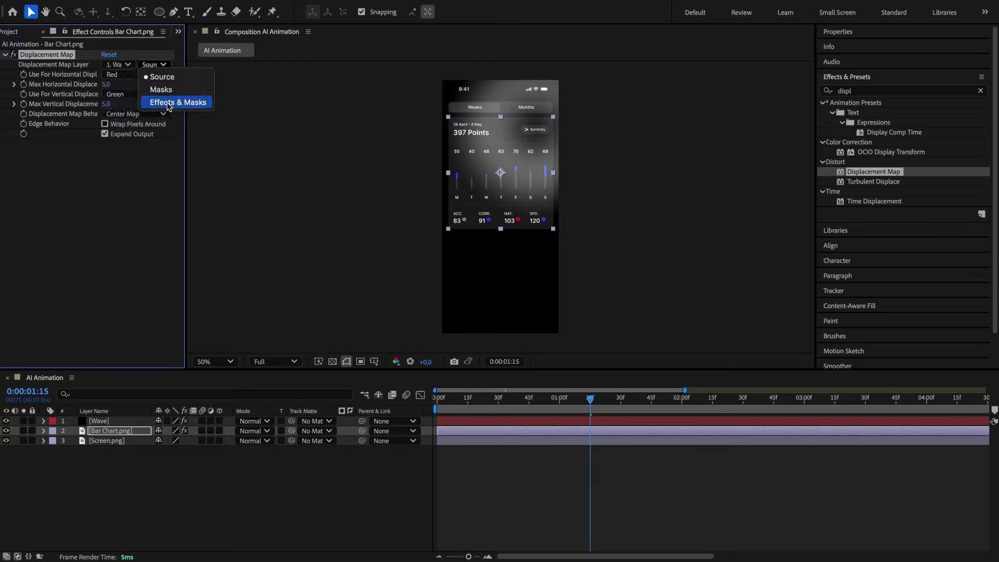
{"action": "left_click", "coordinate": [168, 103]}
{"action": "scroll", "coordinate": [556, 431], "scroll_direction": "up", "scroll_amount": 5}
{"action": "scroll", "coordinate": [716, 467], "scroll_direction": "right", "scroll_amount": 3}
{"action": "left_click", "coordinate": [718, 399]}
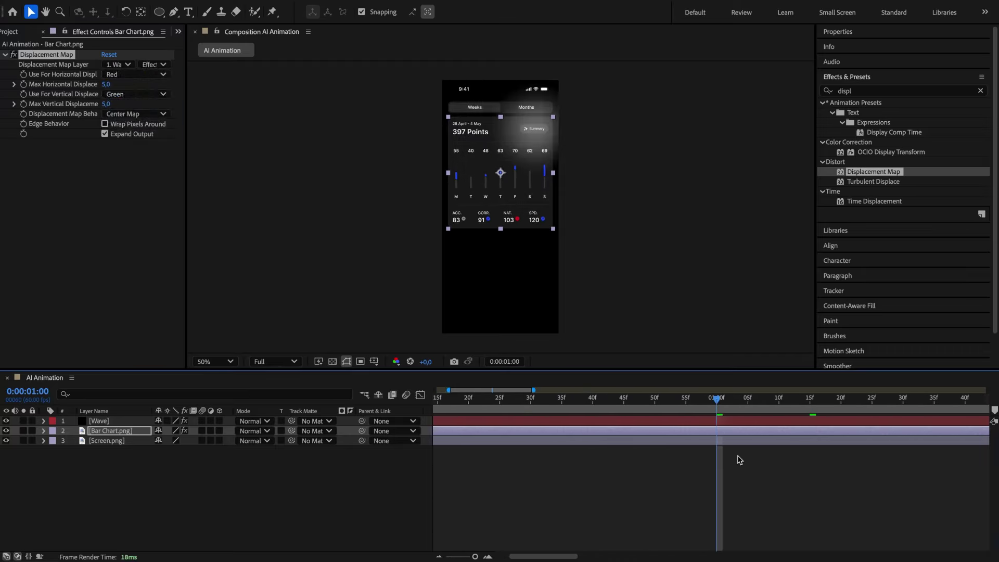
{"action": "scroll", "coordinate": [738, 459], "scroll_direction": "right", "scroll_amount": 5}
{"action": "left_click", "coordinate": [24, 84]}
{"action": "left_click", "coordinate": [23, 104]}
{"action": "left_click", "coordinate": [106, 84]}
{"action": "left_click", "coordinate": [508, 436]}
{"action": "key", "text": "u"}
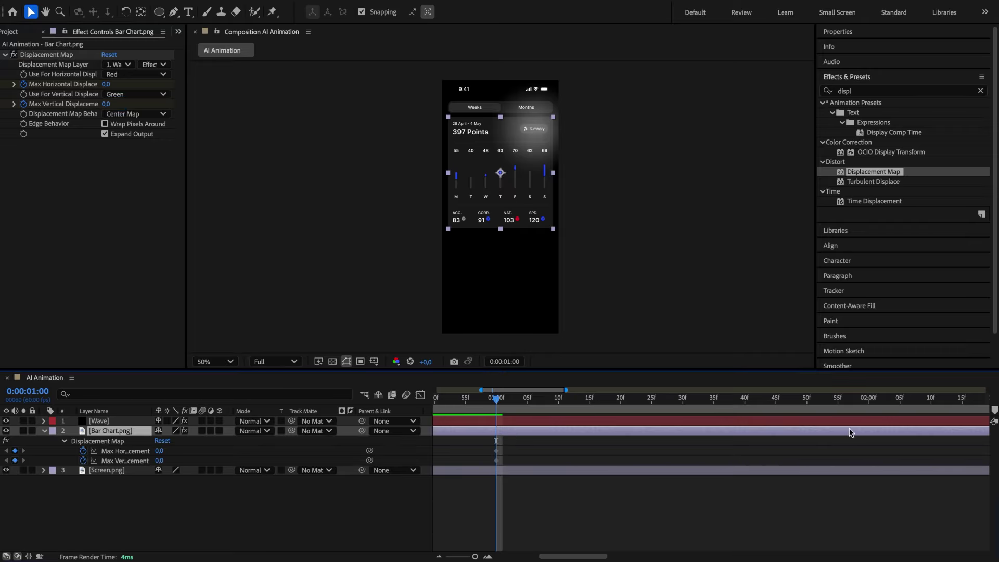
Keyframe both displacements at 30 at 0:00:01:10, and paste the keyframes time-reversed so they run from 30 at 0:00:01:50 to 0 at 0:00:02:00.
{"action": "left_click", "coordinate": [558, 408]}
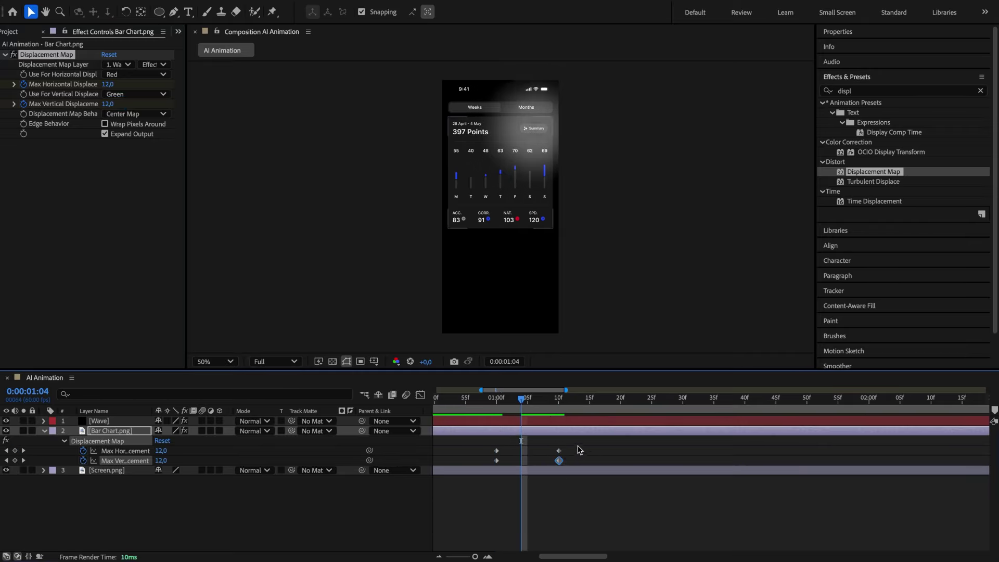
{"action": "left_click", "coordinate": [807, 408]}
{"action": "key", "text": "super+v"}
{"action": "right_click", "coordinate": [806, 458]}
{"action": "mouse_move", "coordinate": [827, 556]}
{"action": "left_click", "coordinate": [770, 552]}
{"action": "left_click_drag", "start_coordinate": [809, 407], "coordinate": [807, 410]}
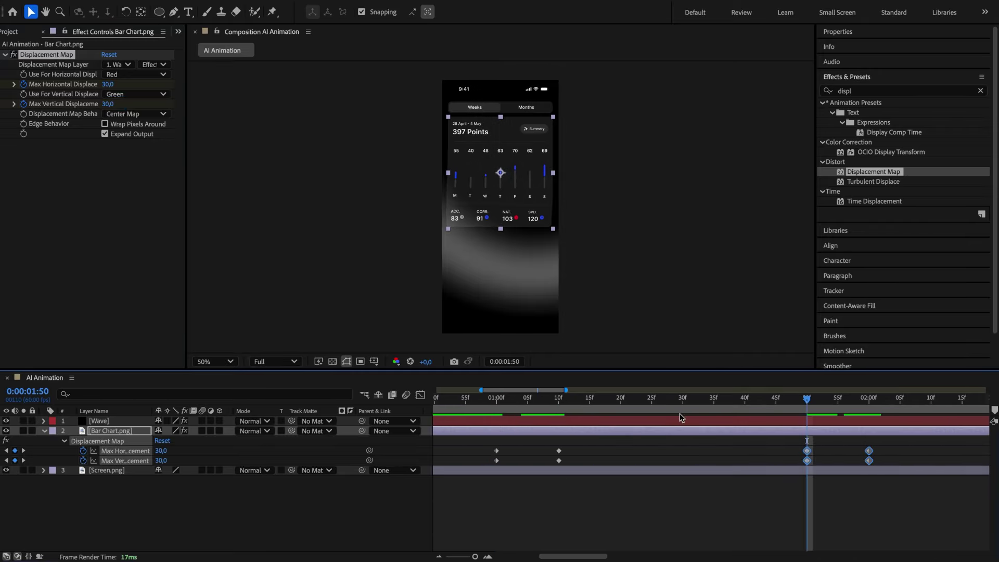
Duplicate the Wave layer and hide the lower copy.
{"action": "left_click", "coordinate": [45, 431]}
{"action": "left_click", "coordinate": [110, 421]}
{"action": "key", "text": "ctrl+d"}
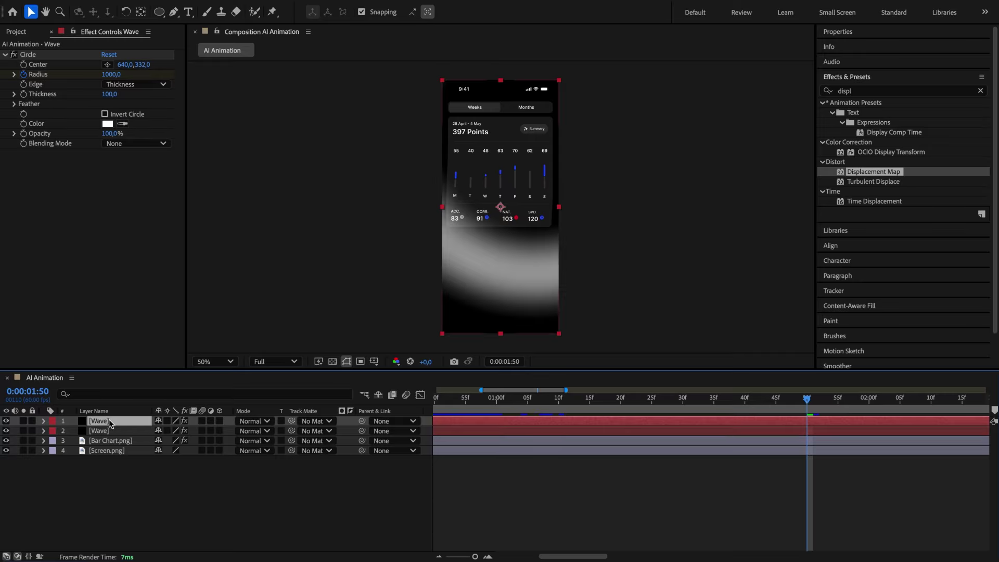
{"action": "left_click", "coordinate": [6, 430]}
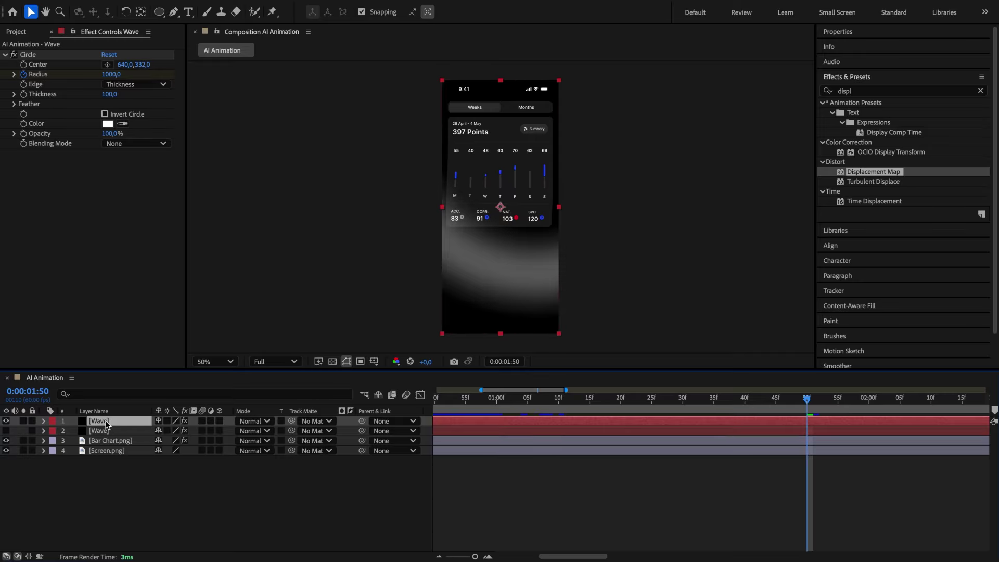
Apply Gradient Ramp to the top Wave layer and set its track matte to Bar Chart.png.
{"action": "left_click", "coordinate": [846, 91]}
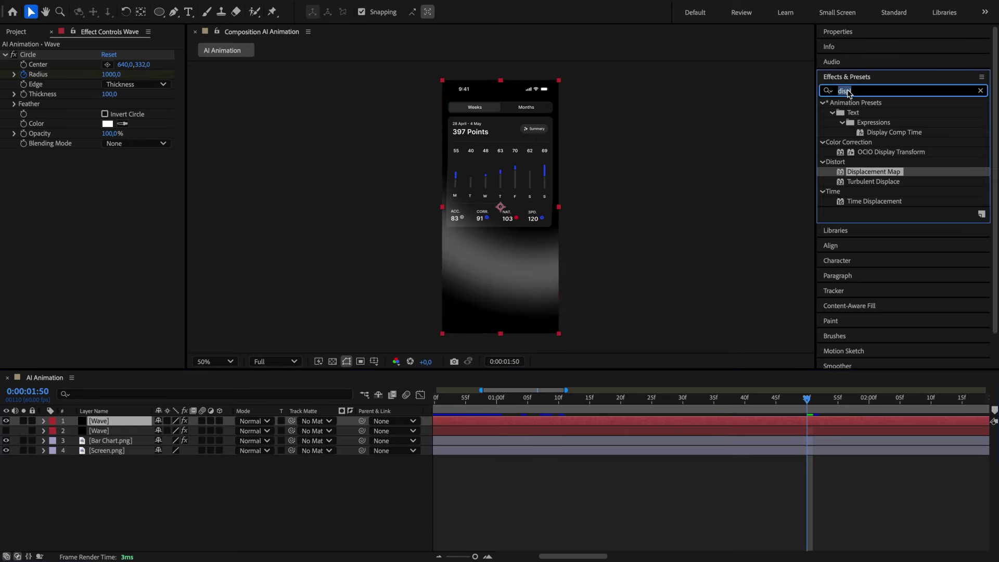
{"action": "type", "text": "gradien"}
{"action": "double_click", "coordinate": [869, 153]}
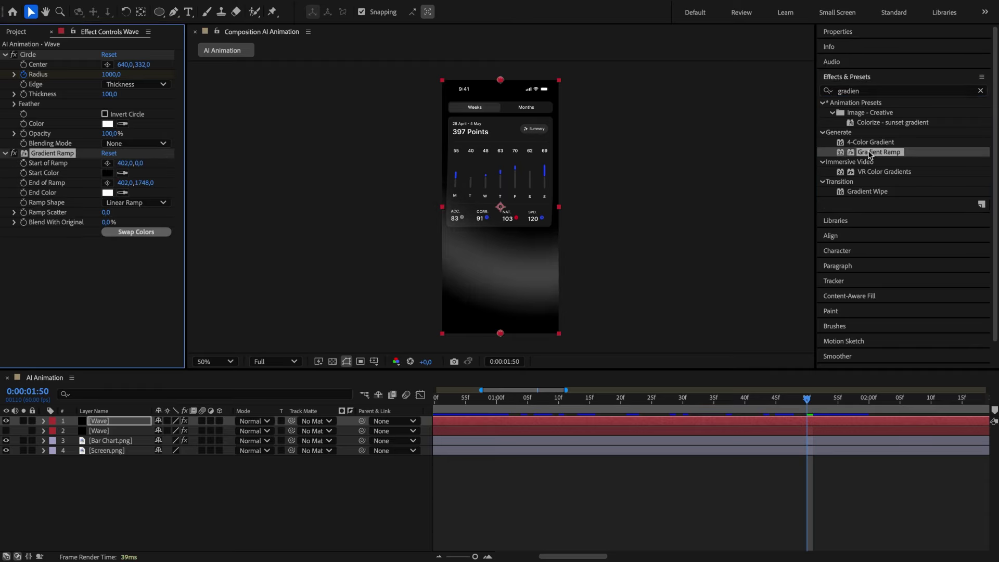
{"action": "left_click", "coordinate": [316, 421]}
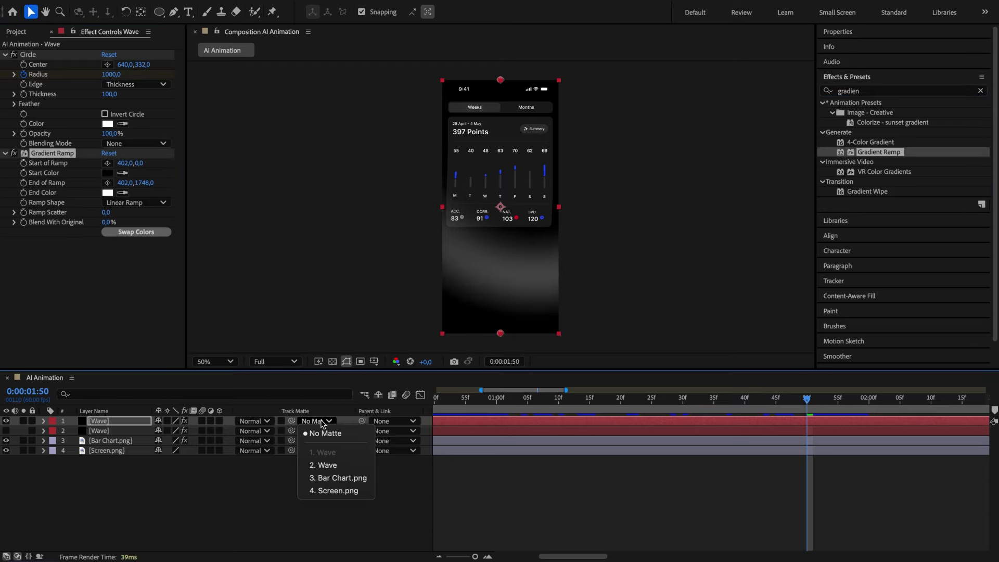
{"action": "left_click", "coordinate": [337, 478]}
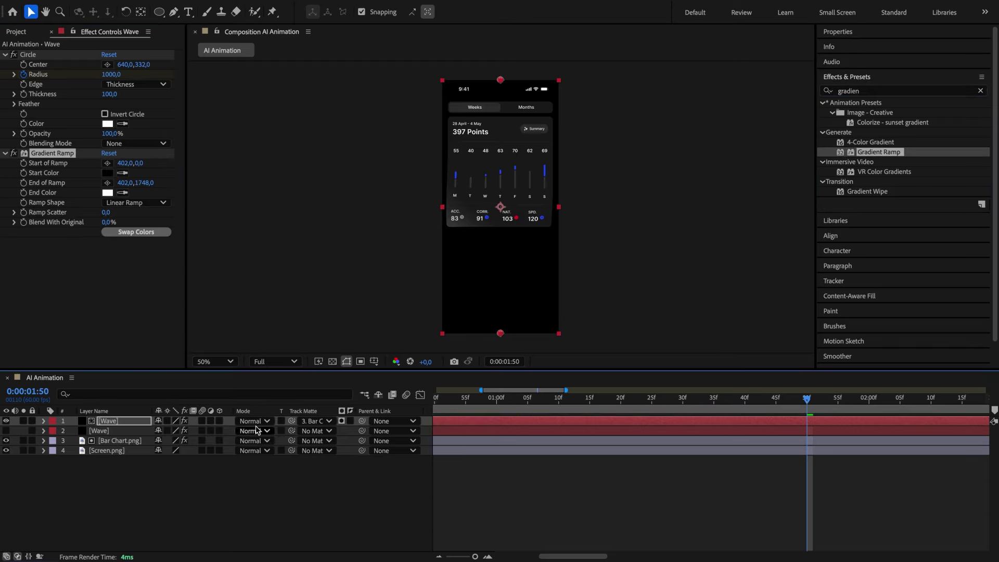
Give the ramp a pink start color and a blue end color, starting at about 416, 272 and ending at about 404, 976.
{"action": "left_click_drag", "start_coordinate": [761, 403], "coordinate": [507, 420]}
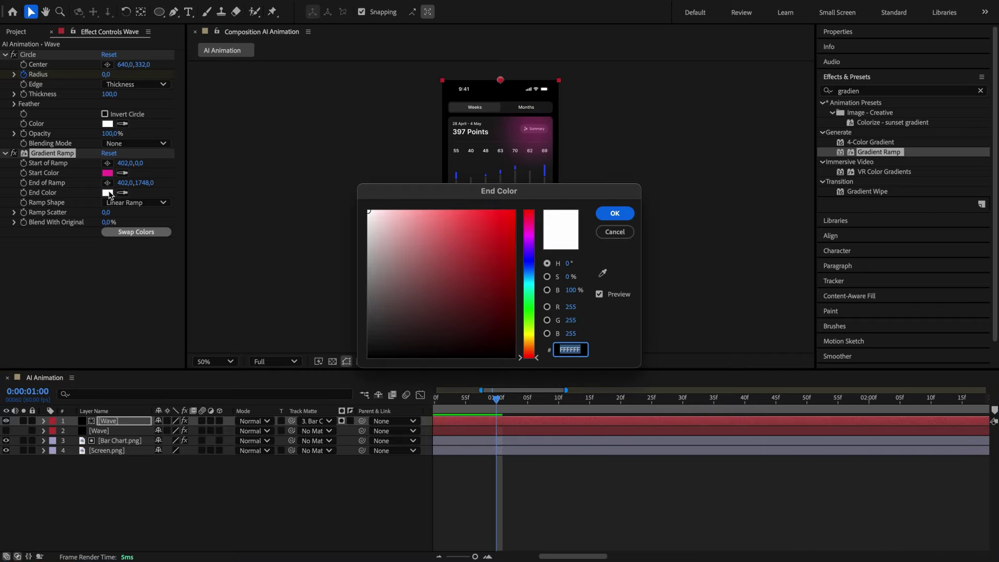
{"action": "key", "text": "Return"}
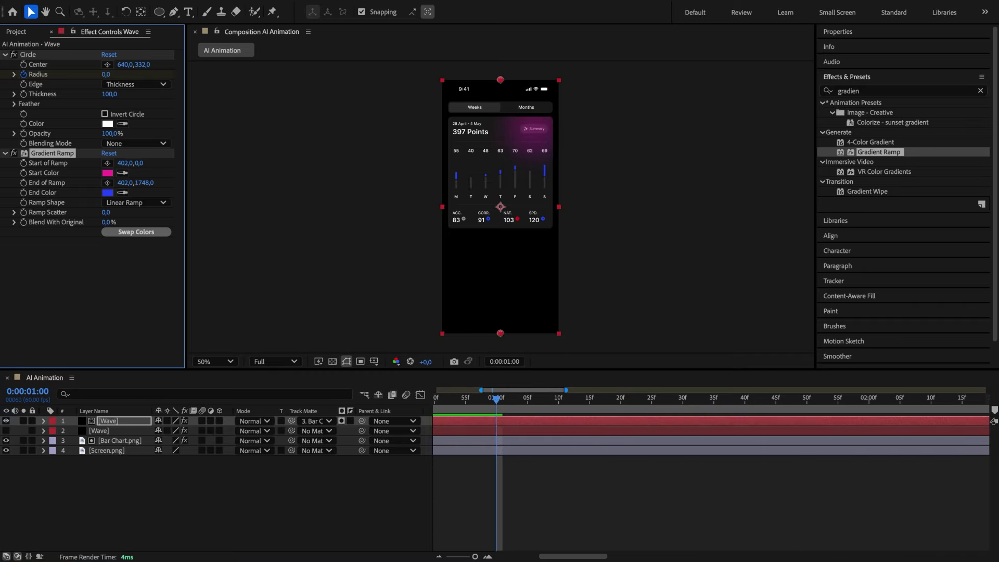
{"action": "left_click_drag", "start_coordinate": [500, 333], "coordinate": [500, 221]}
Set the top Wave layer's blending mode to Add.
{"action": "left_click", "coordinate": [640, 399]}
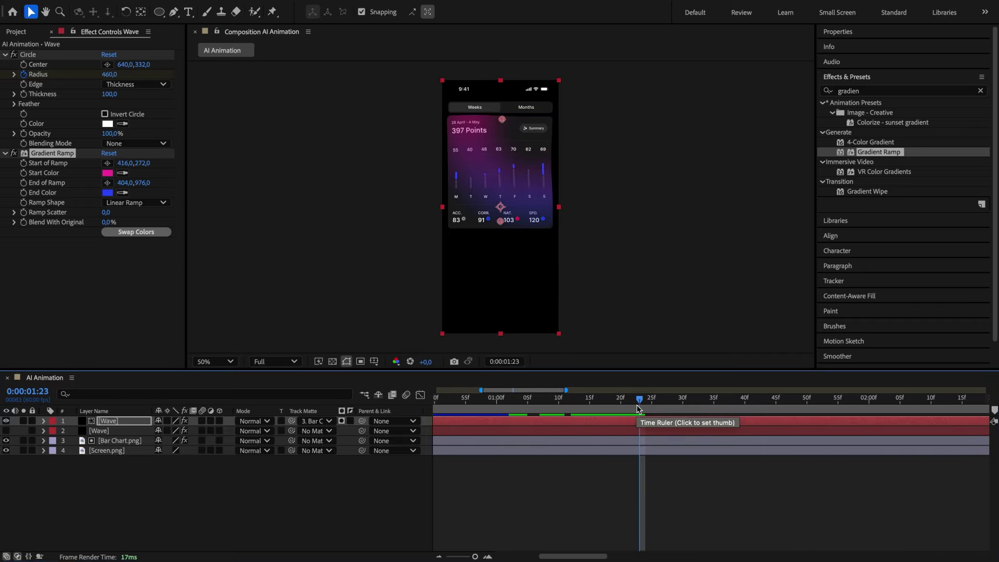
{"action": "left_click", "coordinate": [253, 421]}
{"action": "left_click", "coordinate": [270, 170]}
Keyframe the top Wave circle's thickness at 100 at 0:00:01:00, 600 at 0:00:01:30 and 0 at 0:00:02:00.
{"action": "left_click_drag", "start_coordinate": [553, 400], "coordinate": [497, 418]}
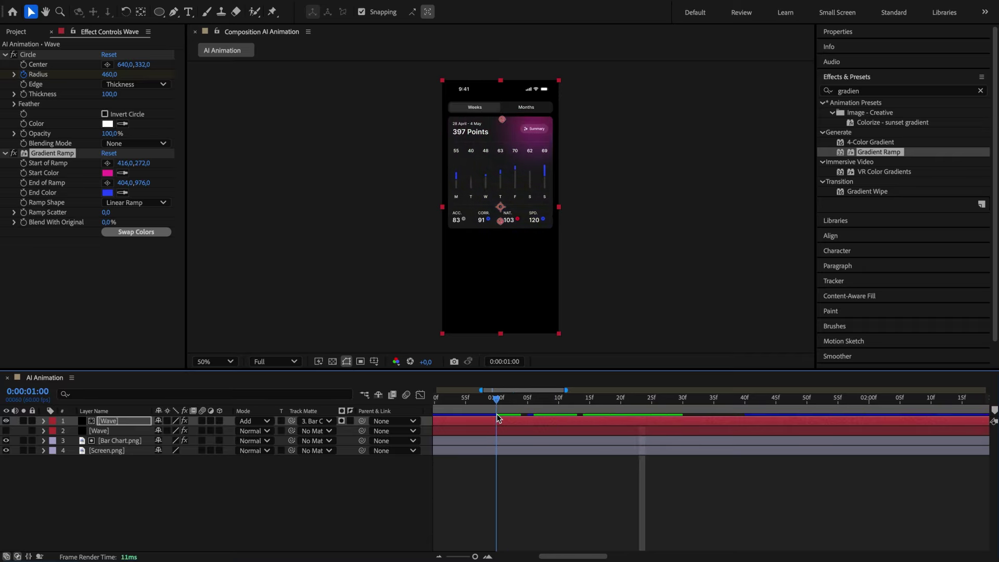
{"action": "left_click", "coordinate": [24, 94]}
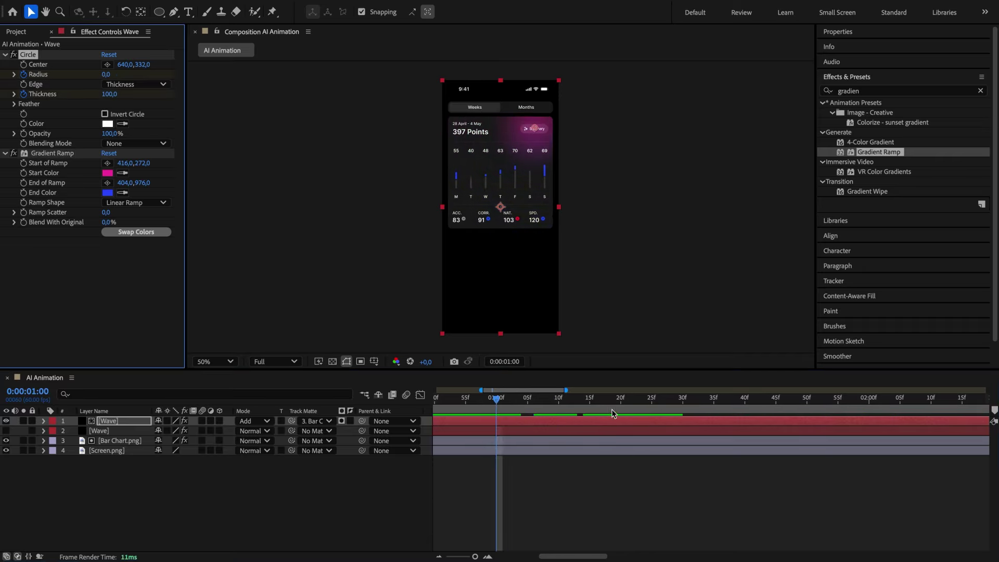
{"action": "left_click", "coordinate": [683, 400]}
{"action": "left_click", "coordinate": [109, 94]}
{"action": "type", "text": "600"}
{"action": "key", "text": "Return"}
{"action": "key", "text": "u"}
{"action": "left_click", "coordinate": [108, 93]}
Feather the circle's outer edge by 100 and its inner edge by 500.
{"action": "left_click_drag", "start_coordinate": [682, 399], "coordinate": [745, 416]}
{"action": "type", "text": "100"}
{"action": "key", "text": "Return"}
{"action": "left_click", "coordinate": [14, 104]}
{"action": "left_click", "coordinate": [109, 114]}
{"action": "type", "text": "100"}
Keyframe the top Wave circle's opacity from 100% at 0:00:01:40 to 0% at 0:00:02:00.
{"action": "key", "text": "alt+shift+t"}
{"action": "left_click", "coordinate": [869, 400]}
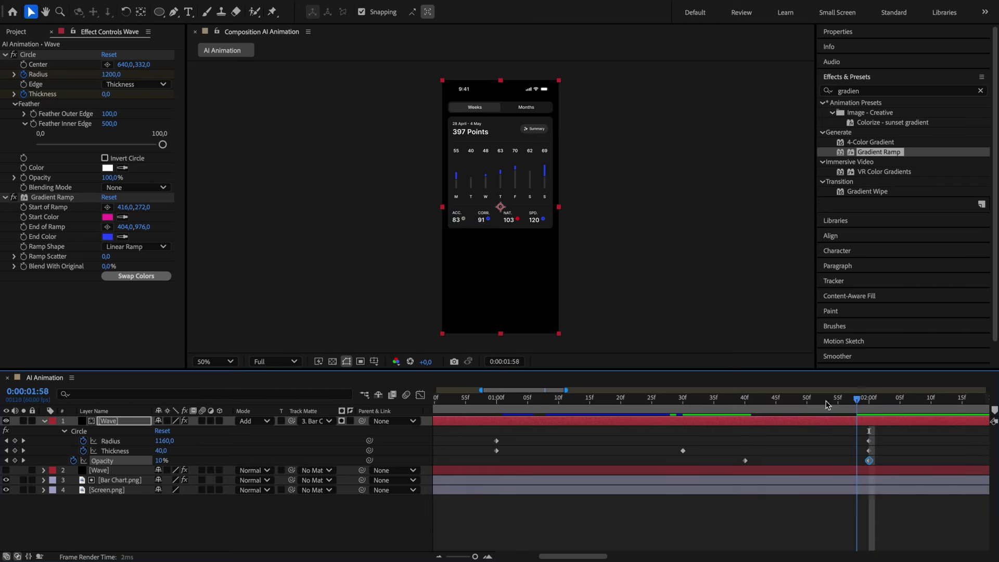
{"action": "left_click_drag", "start_coordinate": [827, 405], "coordinate": [497, 404]}
{"action": "left_click", "coordinate": [44, 421]}
Add an adjustment layer above the other layers and name it Blur.
{"action": "right_click", "coordinate": [147, 480]}
{"action": "mouse_move", "coordinate": [172, 419]}
{"action": "left_click", "coordinate": [338, 515]}
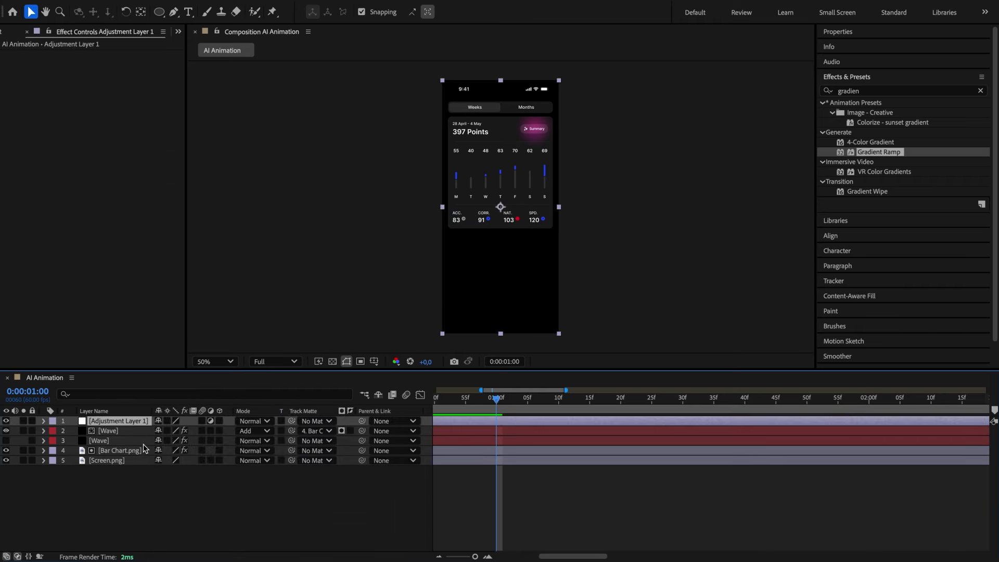
Apply Gaussian Blur to the Blur layer with a blurriness of 30.
{"action": "left_click", "coordinate": [852, 91]}
{"action": "type", "text": "gaus"}
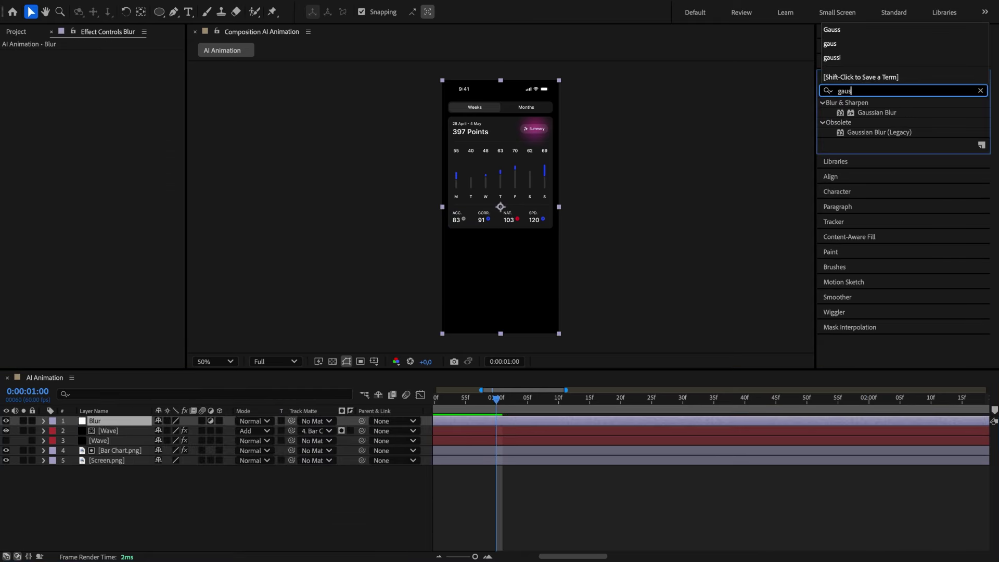
{"action": "double_click", "coordinate": [868, 113]}
{"action": "left_click", "coordinate": [106, 65]}
{"action": "type", "text": "30"}
{"action": "key", "text": "Return"}
Draw a small circular mask on the Blur layer, centered over the Summary button.
{"action": "left_click", "coordinate": [160, 12]}
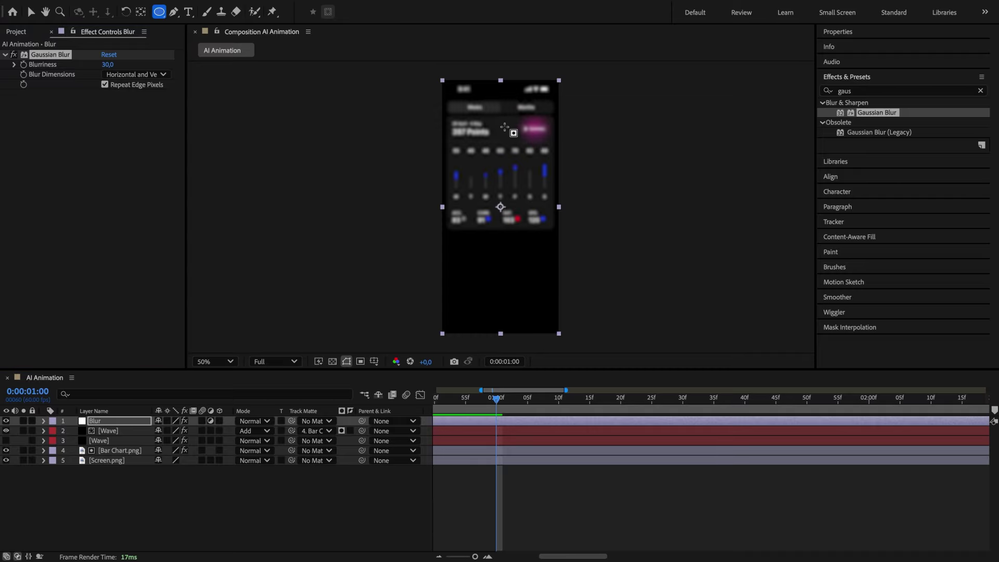
{"action": "scroll", "coordinate": [505, 127], "scroll_direction": "up", "scroll_amount": 1}
{"action": "left_click_drag", "start_coordinate": [562, 127], "coordinate": [569, 134]}
{"action": "scroll", "coordinate": [571, 134], "scroll_direction": "up", "scroll_amount": 4}
{"action": "key", "text": "v"}
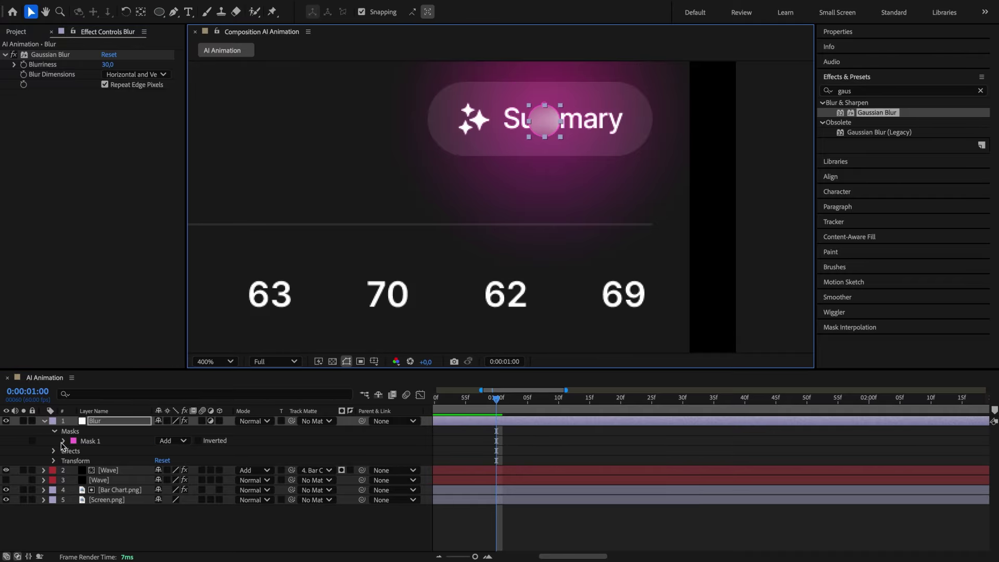
Keyframe the mask's expansion from -20 pixels at 0:00:01:00 to 1200 pixels at 0:00:02:00.
{"action": "left_click", "coordinate": [63, 441]}
{"action": "left_click", "coordinate": [161, 480]}
{"action": "type", "text": "-10"}
{"action": "left_click", "coordinate": [83, 480]}
{"action": "left_click_drag", "start_coordinate": [590, 399], "coordinate": [742, 399]}
{"action": "left_click", "coordinate": [162, 480]}
{"action": "type", "text": "1200"}
{"action": "scroll", "coordinate": [465, 219], "scroll_direction": "down", "scroll_amount": 2}
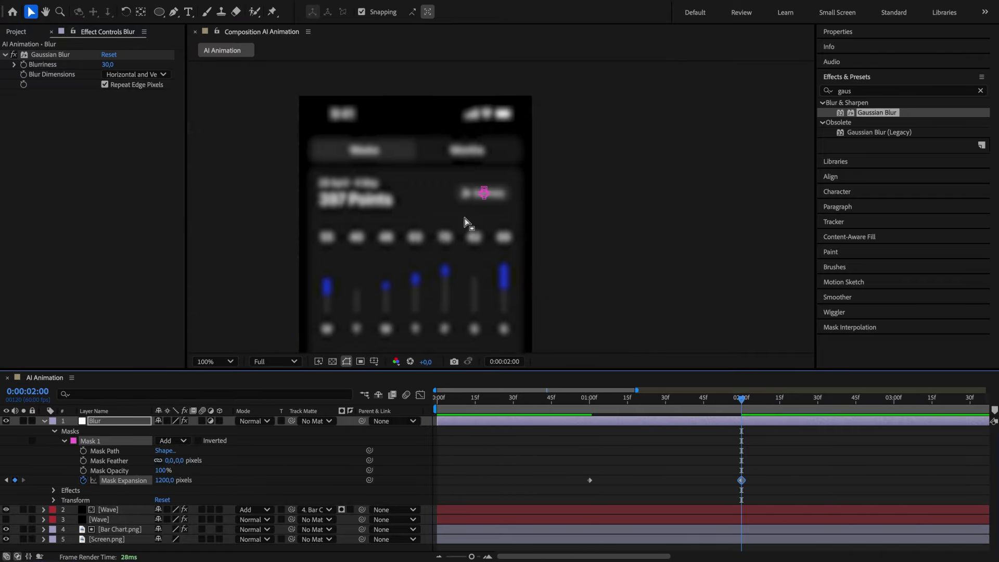
Feather the mask by 300 pixels and set the Blur layer's track matte to Bar Chart.png.
{"action": "left_click_drag", "start_coordinate": [465, 219], "coordinate": [517, 181]}
{"action": "left_click_drag", "start_coordinate": [742, 399], "coordinate": [635, 399]}
{"action": "left_click", "coordinate": [170, 461]}
{"action": "type", "text": "300"}
{"action": "key", "text": "Return"}
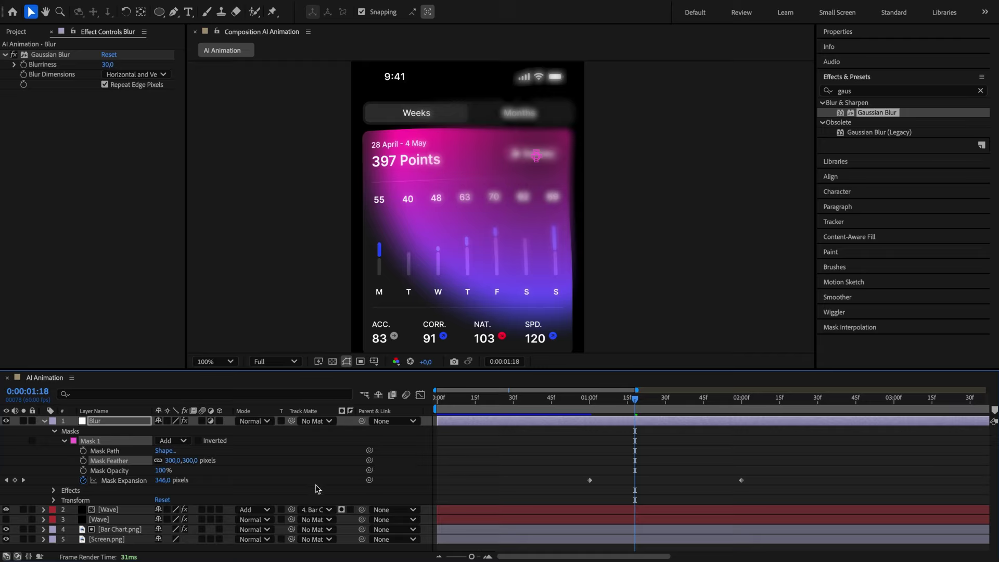
{"action": "left_click", "coordinate": [323, 421]}
{"action": "left_click", "coordinate": [348, 491]}
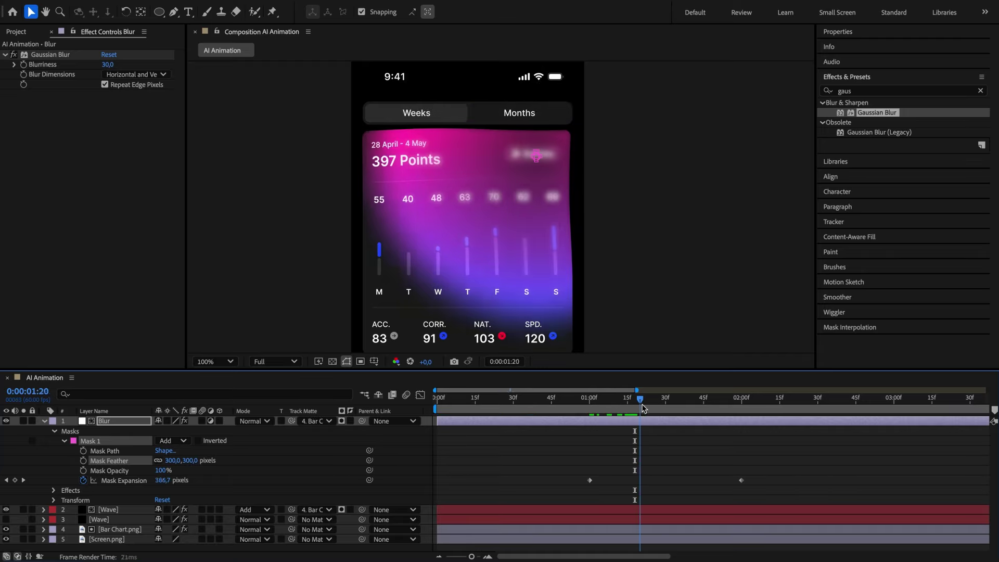
Keyframe the blur mask's opacity from 100% at 0:00:01:40 to 0% at 0:00:02:00.
{"action": "left_click_drag", "start_coordinate": [635, 399], "coordinate": [741, 403]}
{"action": "left_click", "coordinate": [159, 471]}
{"action": "type", "text": "0"}
{"action": "key", "text": "Return"}
{"action": "scroll", "coordinate": [476, 224], "scroll_direction": "down", "scroll_amount": 1}
{"action": "left_click_drag", "start_coordinate": [476, 224], "coordinate": [475, 167]}
{"action": "left_click_drag", "start_coordinate": [596, 407], "coordinate": [739, 408]}
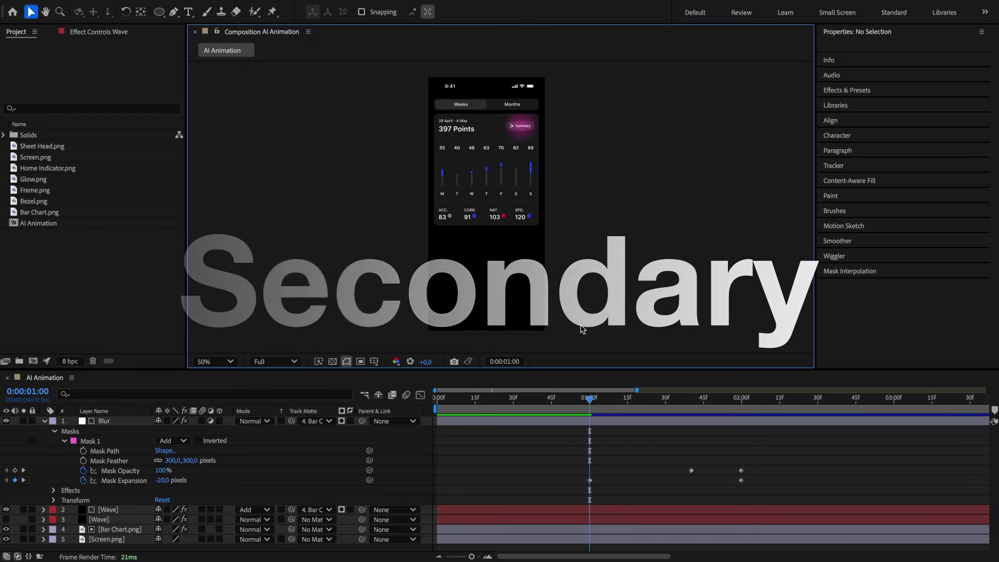
Create an 804 × 684 px, 60 fps, 10-second composition named Bottom Sheet and add a black solid named Background.
{"action": "key", "text": "ctrl+n"}
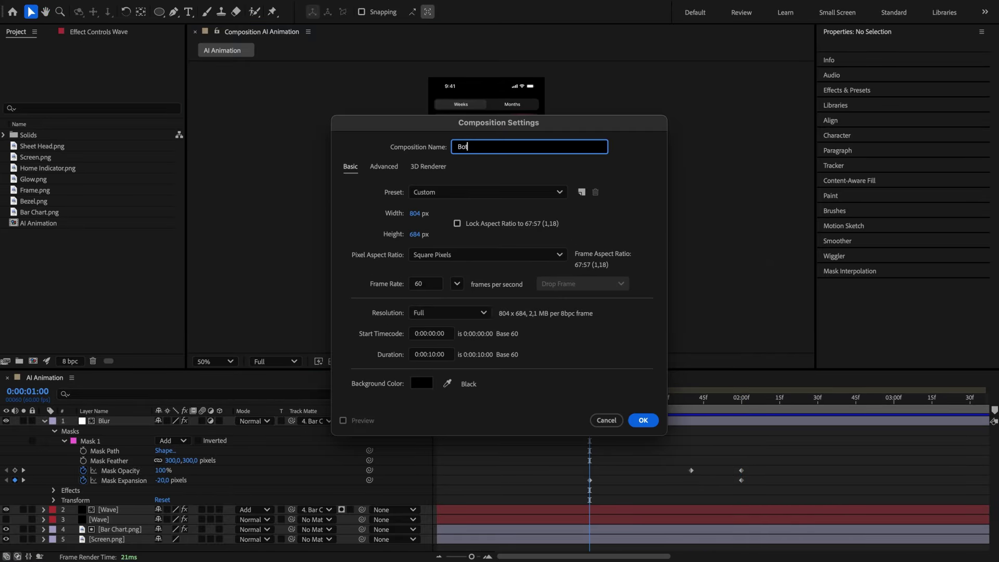
{"action": "left_click", "coordinate": [645, 418]}
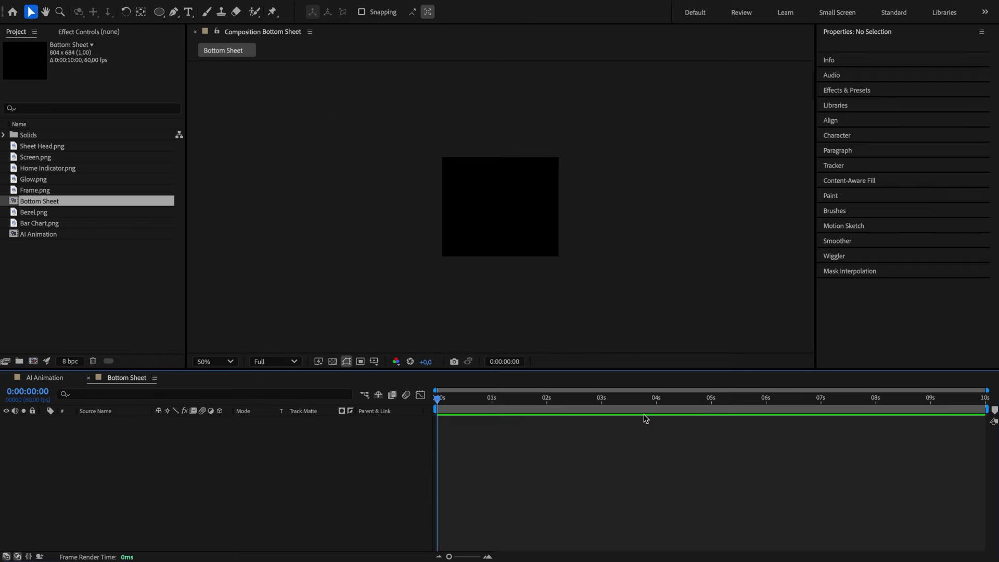
{"action": "right_click", "coordinate": [282, 463]}
{"action": "mouse_move", "coordinate": [307, 418]}
{"action": "left_click", "coordinate": [433, 451]}
{"action": "type", "text": "Background"}
{"action": "key", "text": "Return"}
Add a shape layer containing an ellipse path and a red fill, and set the ellipse's size to 720 × 720.
{"action": "right_click", "coordinate": [264, 468]}
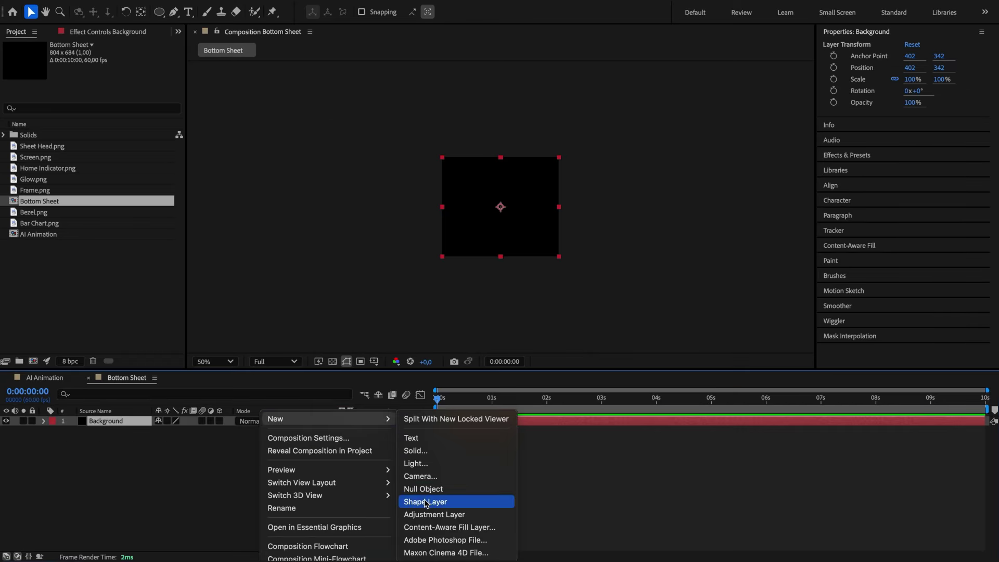
{"action": "left_click", "coordinate": [427, 502]}
{"action": "left_click", "coordinate": [226, 431]}
{"action": "left_click", "coordinate": [248, 341]}
{"action": "left_click", "coordinate": [227, 431]}
{"action": "left_click", "coordinate": [244, 384]}
{"action": "left_click", "coordinate": [63, 442]}
{"action": "left_click", "coordinate": [172, 450]}
{"action": "type", "text": "720"}
{"action": "key", "text": "Return"}
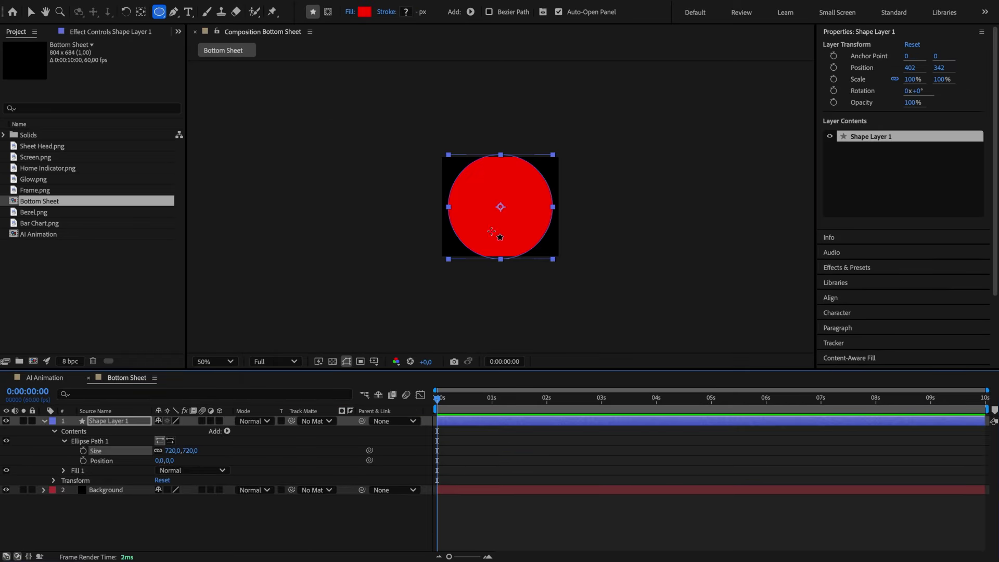
Duplicate the circle twice and spread the three circles to about 762, 638, 618, 190 and 194, 514.
{"action": "key", "text": "v"}
{"action": "left_click_drag", "start_coordinate": [514, 194], "coordinate": [539, 185]}
{"action": "key", "text": "super+d"}
Fill the lower-right circle with FFFFFF, the upper-right one with FF00A0 and the left one with 0019FF.
{"action": "left_click", "coordinate": [464, 12]}
{"action": "type", "text": "FFFFFF"}
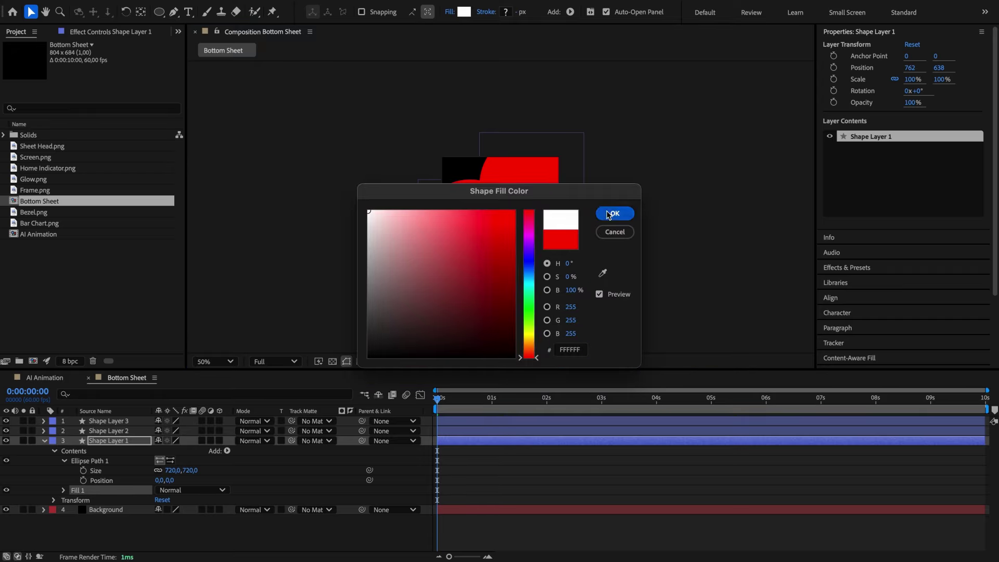
{"action": "left_click", "coordinate": [614, 214]}
{"action": "left_click", "coordinate": [531, 177]}
{"action": "left_click", "coordinate": [464, 13]}
{"action": "type", "text": "FF00A0"}
{"action": "left_click", "coordinate": [468, 219]}
{"action": "left_click", "coordinate": [464, 14]}
{"action": "type", "text": "0019FF"}
{"action": "key", "text": "Return"}
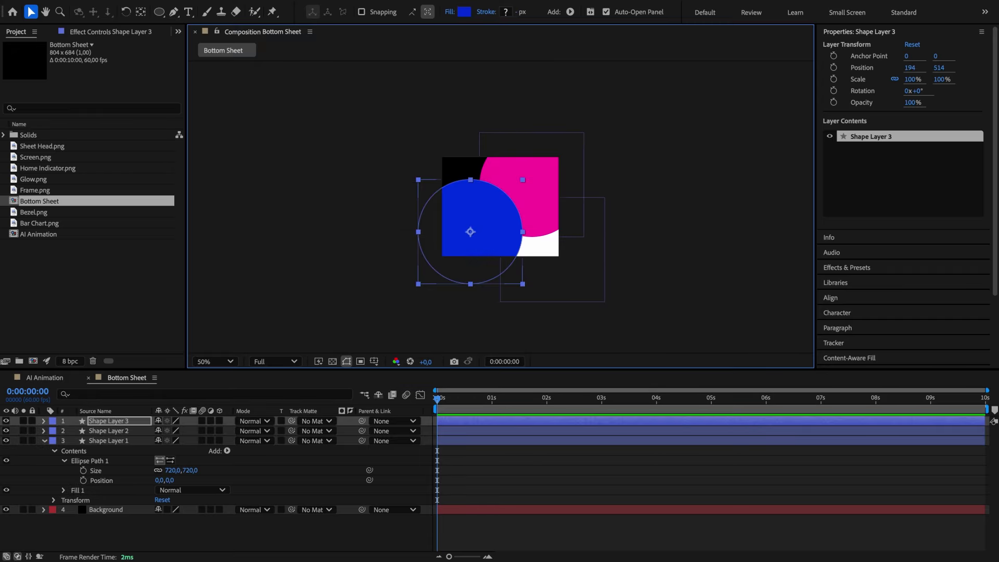
Move Shape Layer 2 below Shape Layer 1 and set the opacity of all three shape layers to 70%.
{"action": "left_click_drag", "start_coordinate": [108, 430], "coordinate": [108, 504]}
{"action": "left_click", "coordinate": [109, 421], "text": "shift"}
{"action": "key", "text": "t"}
{"action": "left_click", "coordinate": [160, 431]}
{"action": "type", "text": "70p"}
Apply the expression wiggle (1,100) to the position of all three shape layers.
{"action": "left_click", "coordinate": [73, 431], "text": "alt"}
{"action": "type", "text": "wiggle (1,100"}
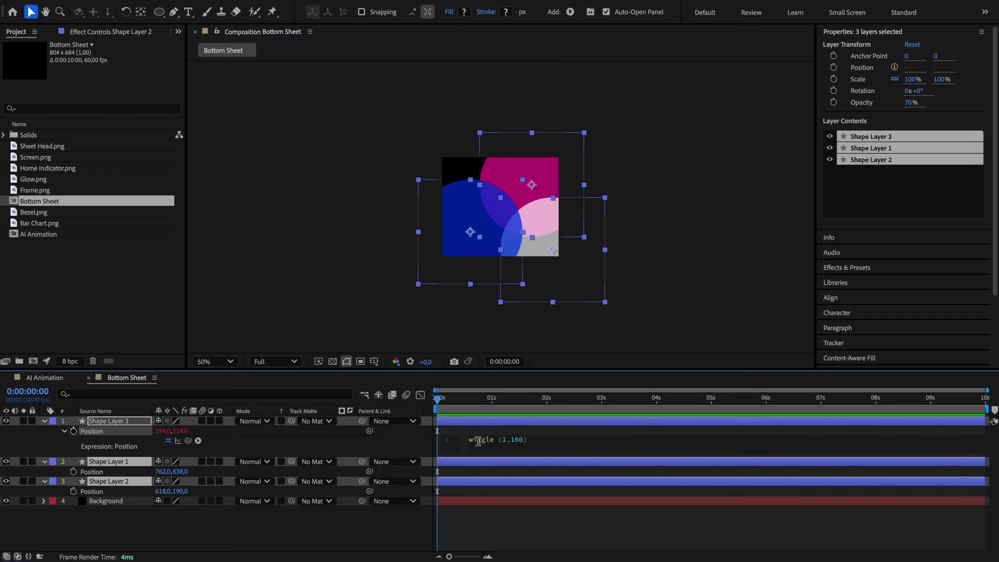
{"action": "triple_click", "coordinate": [477, 441]}
{"action": "key", "text": "super+c"}
{"action": "left_click", "coordinate": [73, 472], "text": "alt"}
{"action": "key", "text": "super+v"}
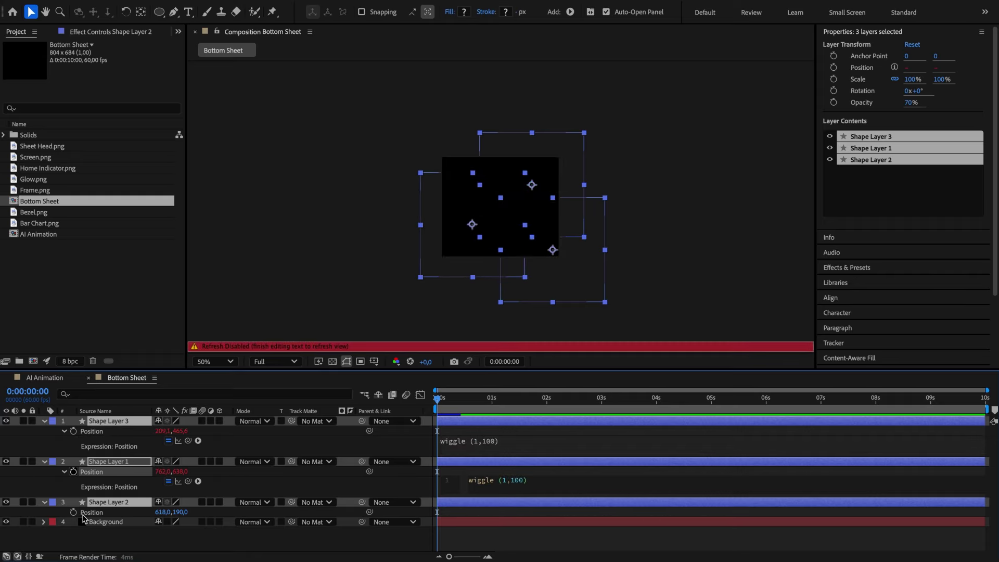
{"action": "left_click", "coordinate": [73, 512], "text": "alt"}
{"action": "key", "text": "super+v"}
{"action": "mouse_move", "coordinate": [440, 399]}
{"action": "left_mouse_down"}
{"action": "mouse_move", "coordinate": [469, 399]}
{"action": "mouse_move", "coordinate": [436, 404]}
{"action": "left_mouse_up"}
{"action": "key", "text": "u"}
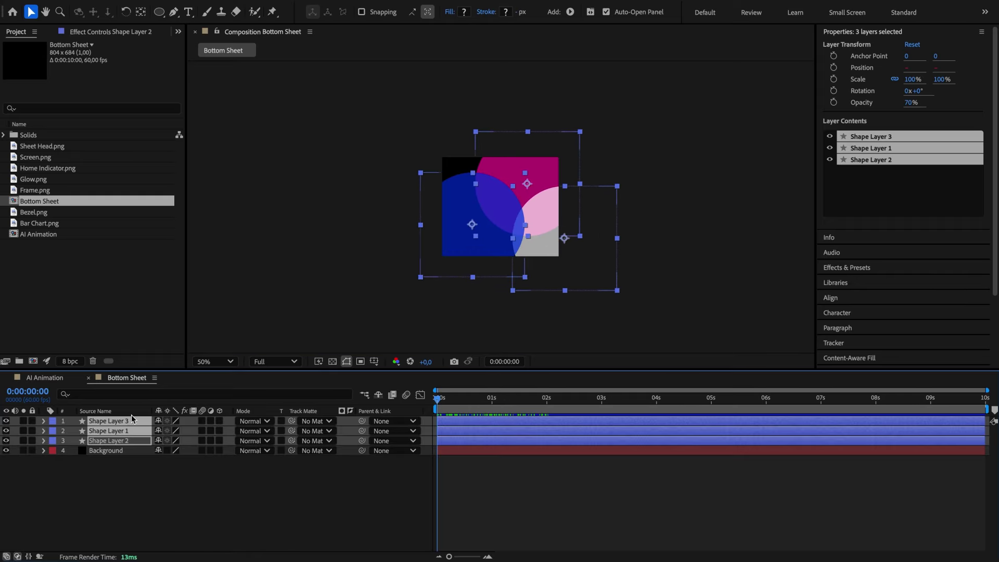
Pre-compose the three selected shape layers as Animated Background, moving all attributes into the new composition.
{"action": "right_click", "coordinate": [117, 422]}
{"action": "left_click", "coordinate": [164, 490]}
{"action": "left_click", "coordinate": [164, 490]}
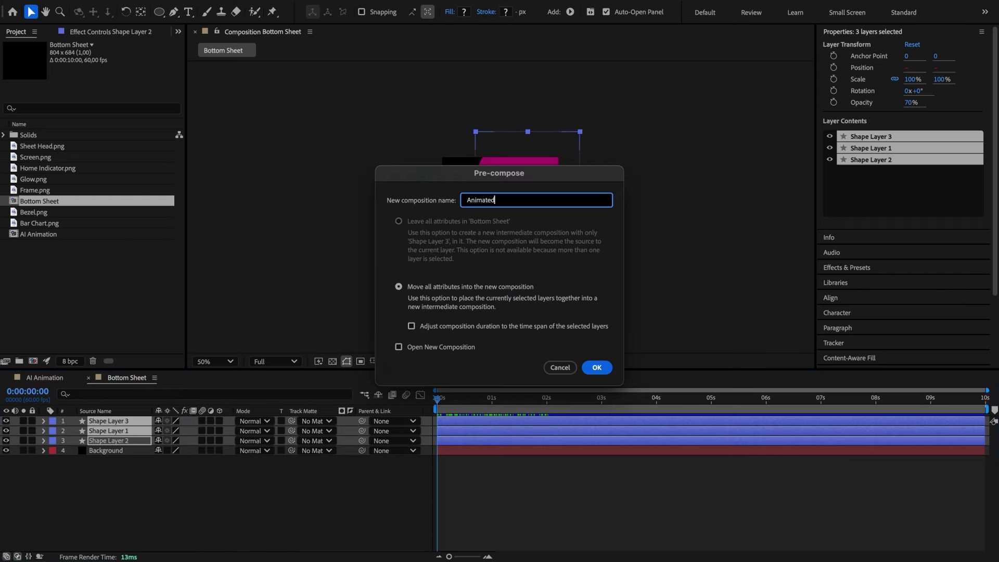
{"action": "type", "text": "Animated Background"}
{"action": "key", "text": "Return"}
Apply a strong Gaussian Blur to all three shape layers inside the Animated Background composition.
{"action": "double_click", "coordinate": [101, 421]}
{"action": "left_click", "coordinate": [103, 421]}
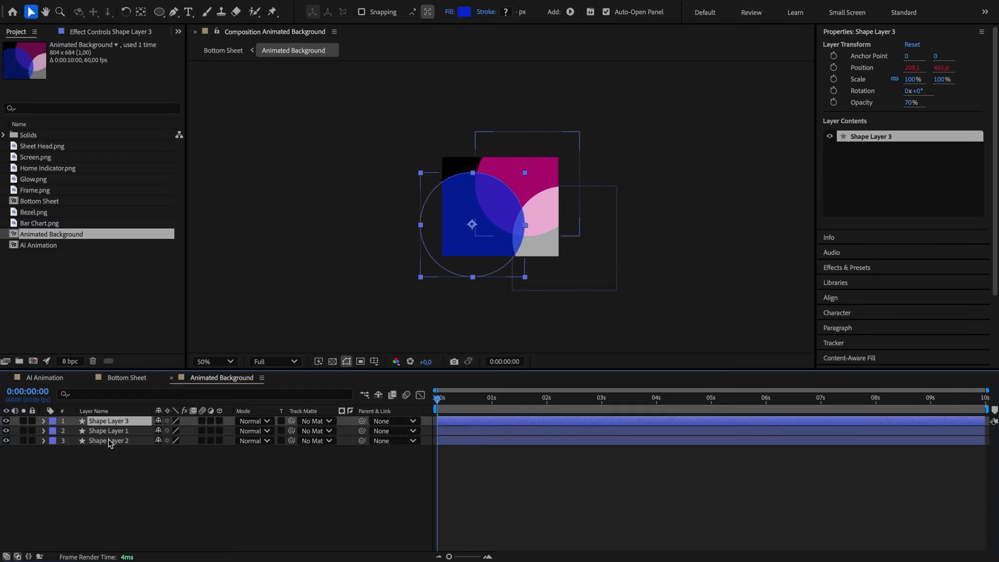
{"action": "left_click", "coordinate": [110, 440], "text": "shift"}
{"action": "left_click", "coordinate": [838, 268]}
{"action": "double_click", "coordinate": [872, 113]}
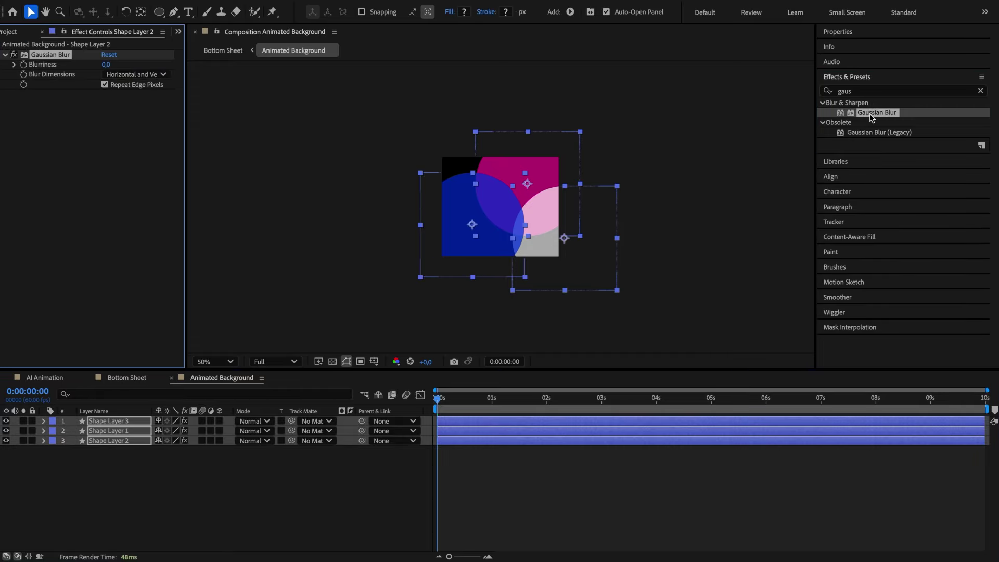
{"action": "left_click_drag", "start_coordinate": [106, 64], "coordinate": [167, 64]}
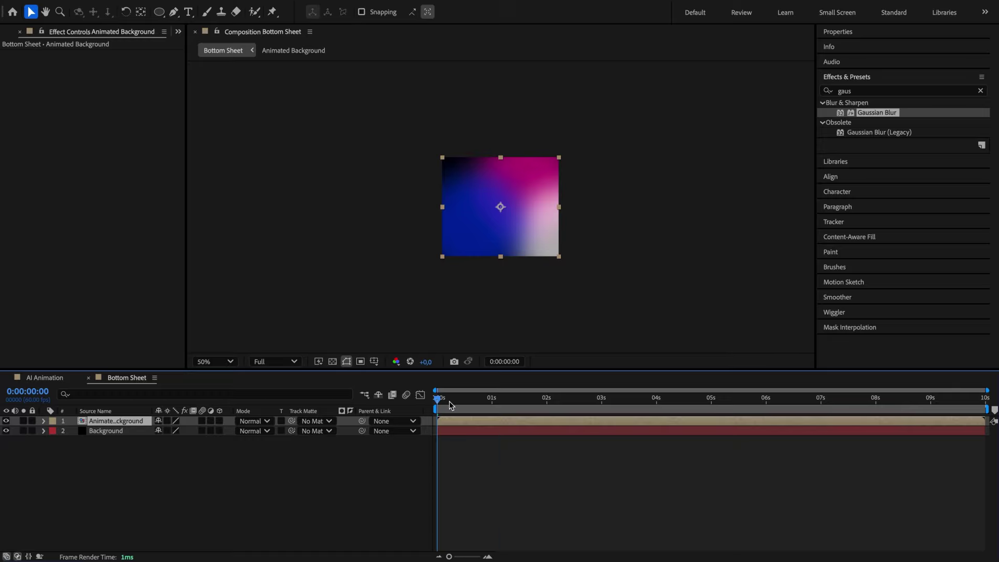
Place Glow.png above the Animated Background layer in the Bottom Sheet composition.
{"action": "mouse_move", "coordinate": [437, 398]}
{"action": "left_mouse_down"}
{"action": "mouse_move", "coordinate": [557, 407]}
{"action": "mouse_move", "coordinate": [428, 412]}
{"action": "left_mouse_up"}
{"action": "left_click", "coordinate": [4, 33]}
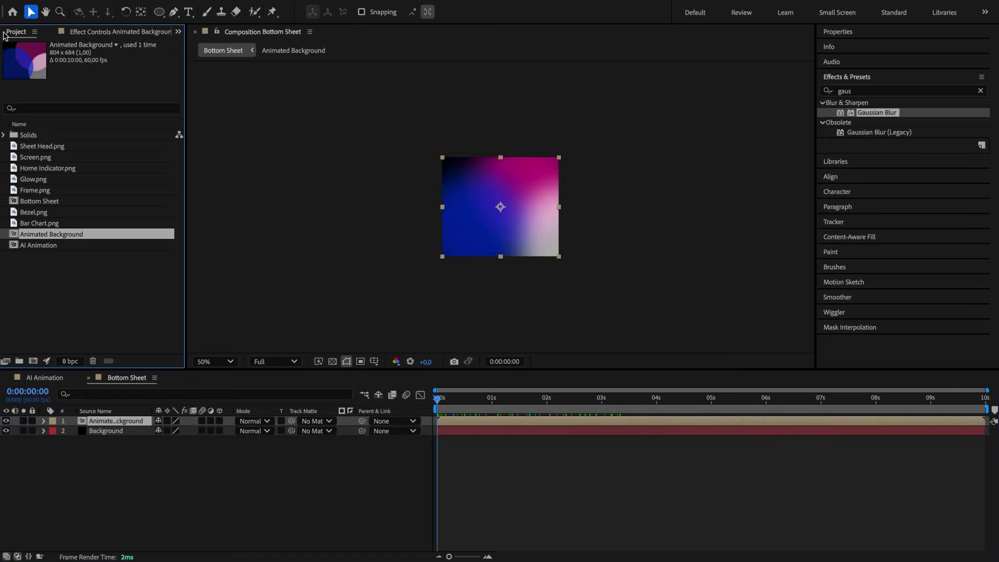
{"action": "left_click_drag", "start_coordinate": [34, 179], "coordinate": [127, 425]}
{"action": "scroll", "coordinate": [454, 172], "scroll_direction": "up", "scroll_amount": 7}
{"action": "key", "text": "slash"}
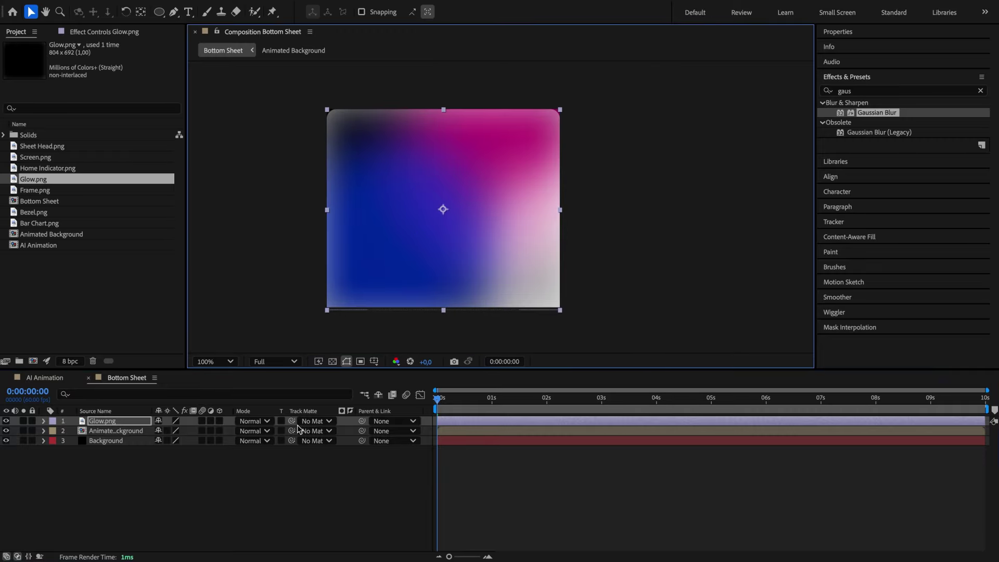
Add a new shape layer in Bottom Sheet containing a rectangle path with a fill.
{"action": "right_click", "coordinate": [145, 464]}
{"action": "mouse_move", "coordinate": [172, 418]}
{"action": "left_click", "coordinate": [313, 503]}
{"action": "left_click", "coordinate": [226, 432]}
{"action": "left_click", "coordinate": [243, 329]}
{"action": "left_click", "coordinate": [227, 431]}
{"action": "left_click", "coordinate": [238, 387]}
{"action": "left_click", "coordinate": [64, 441]}
{"action": "left_click", "coordinate": [171, 450]}
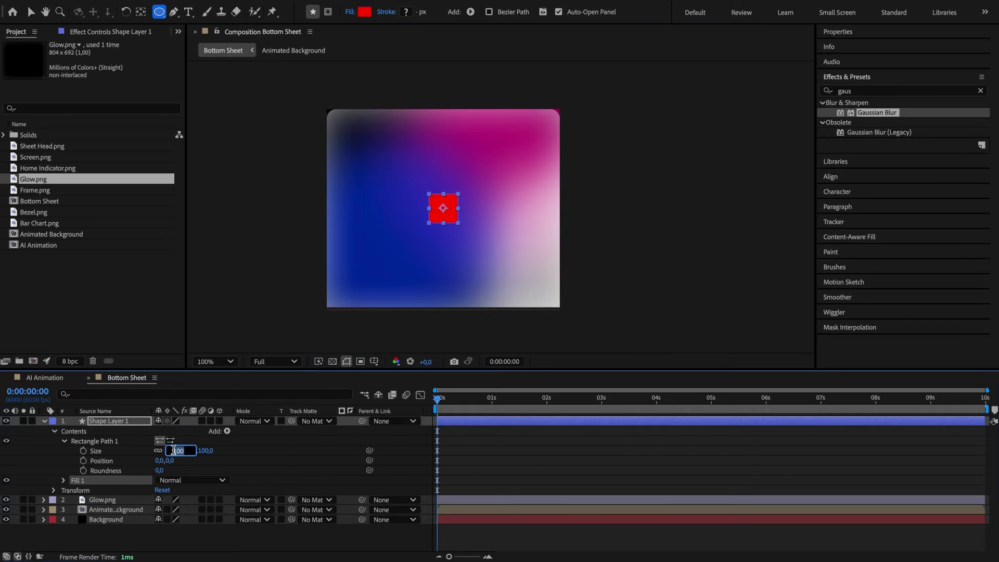
Set the rectangle's size to 804 with a roundness of 32, and rename the shape layer Mask.
{"action": "type", "text": "804"}
{"action": "left_click", "coordinate": [159, 471]}
{"action": "type", "text": "32"}
{"action": "key", "text": "Return"}
{"action": "left_click", "coordinate": [44, 421]}
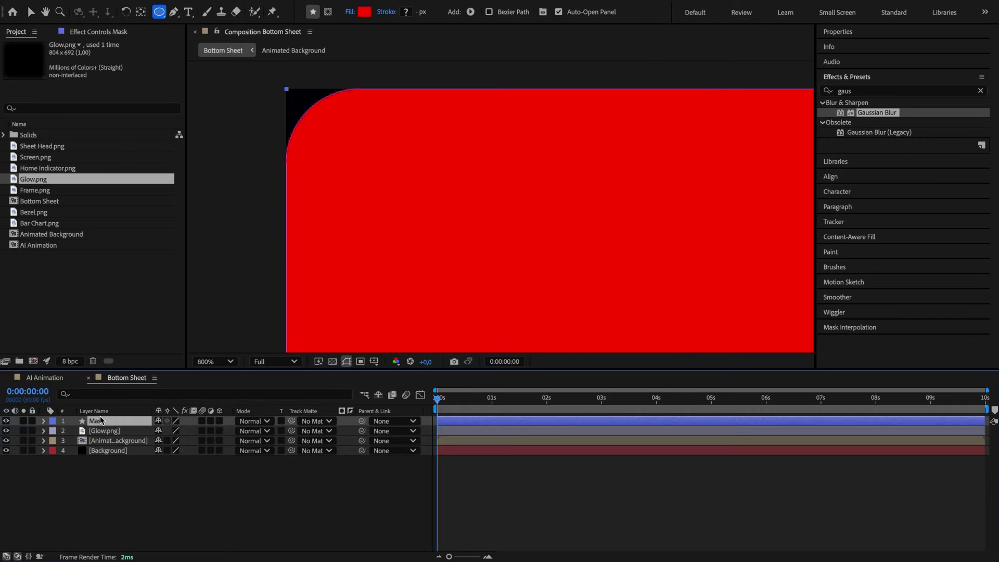
Use Mask as the track matte of Animated Background and move it down to align with the sheet's rounded top edge.
{"action": "left_click", "coordinate": [329, 441]}
{"action": "left_click", "coordinate": [327, 473]}
{"action": "scroll", "coordinate": [377, 273], "scroll_direction": "down", "scroll_amount": 3}
{"action": "left_click_drag", "start_coordinate": [462, 302], "coordinate": [433, 158]}
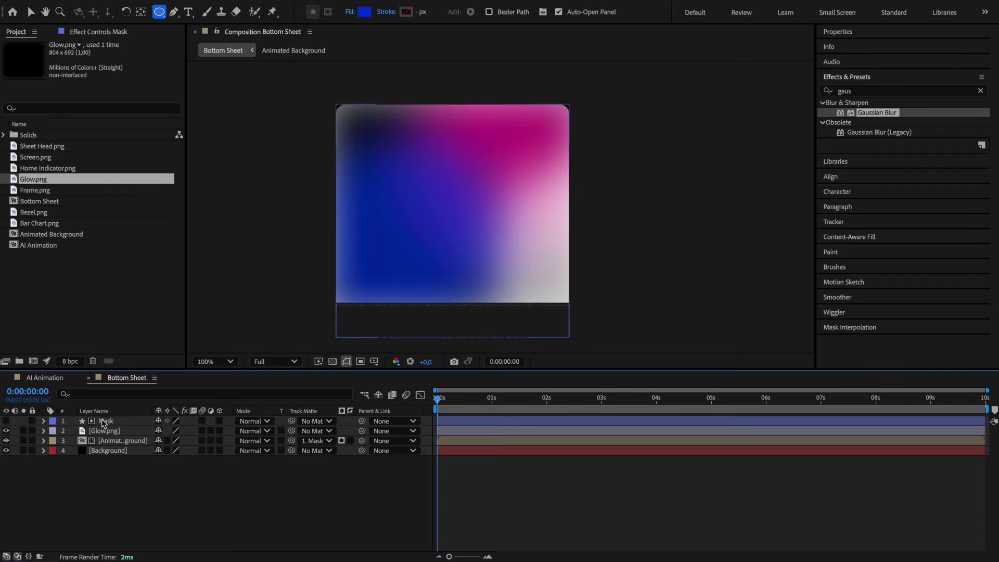
Copy the Wave layer from AI Animation into Bottom Sheet and centre its Circle effect at about 400, 626.
{"action": "left_click", "coordinate": [46, 378]}
{"action": "left_click", "coordinate": [127, 377]}
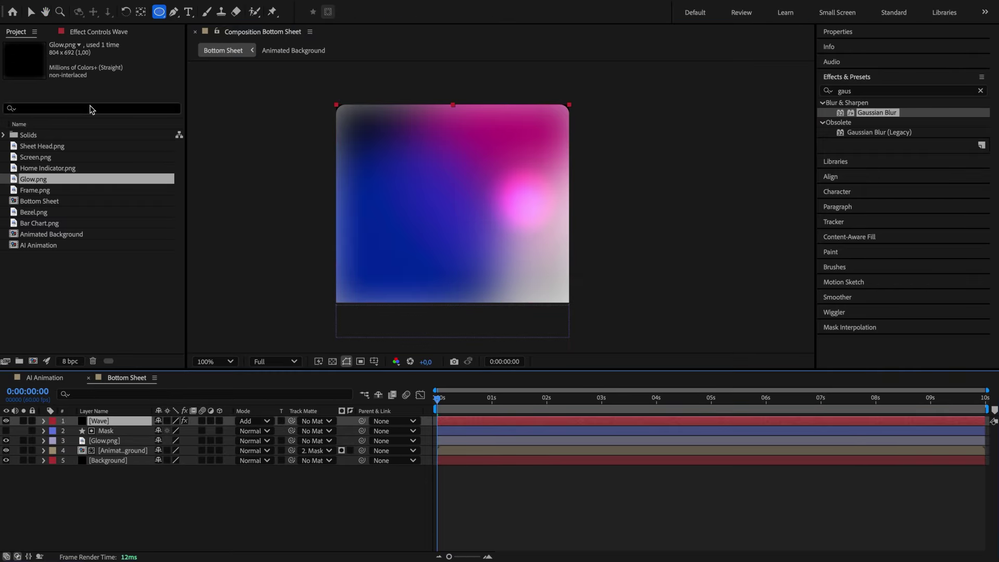
{"action": "key", "text": "F3"}
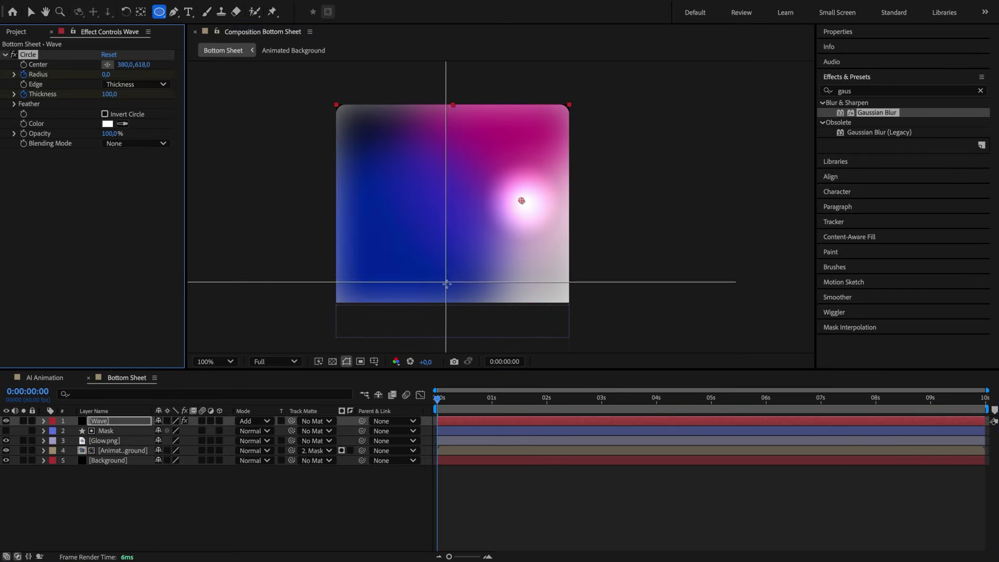
{"action": "left_click_drag", "start_coordinate": [446, 283], "coordinate": [451, 285]}
Add opacity keyframes to the Wave layer's Circle effect at 0:00:01:00 and 0:00:01:10, and preview the wave.
{"action": "left_click_drag", "start_coordinate": [523, 399], "coordinate": [492, 402]}
{"action": "key", "text": "u"}
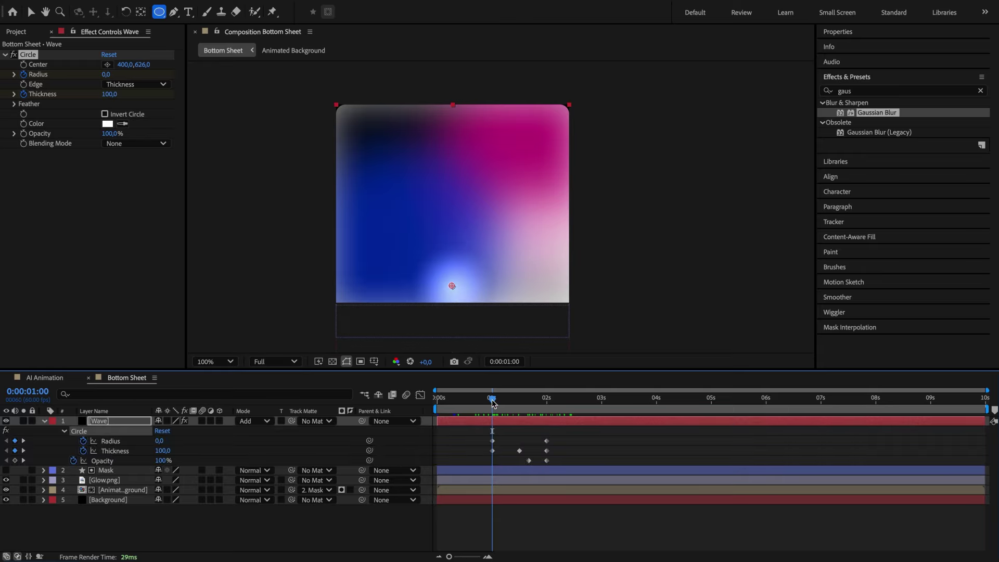
{"action": "left_click", "coordinate": [15, 461]}
{"action": "scroll", "coordinate": [510, 468], "scroll_direction": "up", "scroll_amount": 3}
{"action": "left_click_drag", "start_coordinate": [602, 400], "coordinate": [630, 407]}
{"action": "key", "text": "space"}
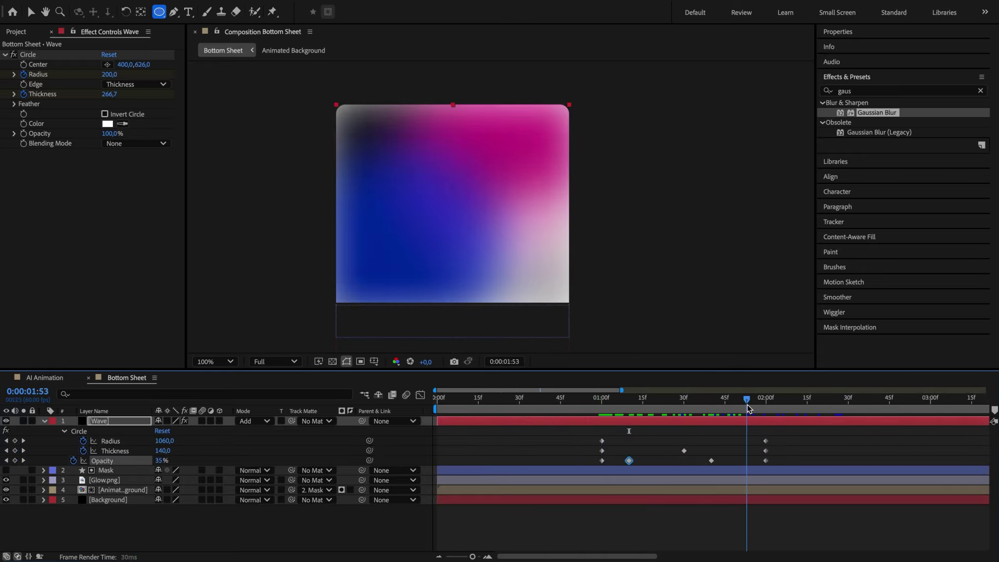
{"action": "key", "text": "space"}
{"action": "left_click", "coordinate": [44, 422]}
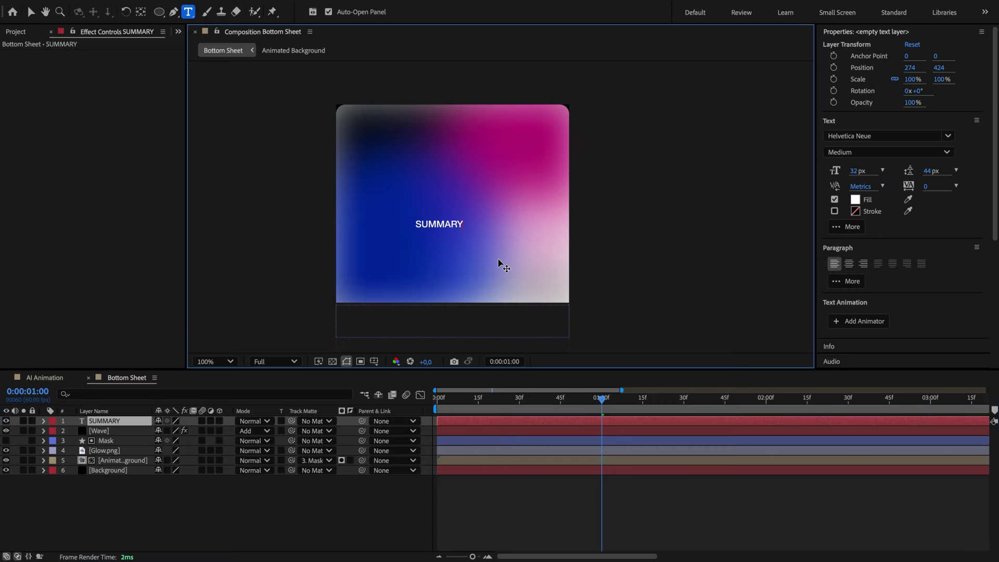
Set the SUMMARY text to Helvetica Neue Regular, 28 px with 36 px leading, and position it at 38, 110.
{"action": "left_click", "coordinate": [863, 170]}
{"action": "key", "text": "Tab"}
{"action": "type", "text": "36"}
{"action": "key", "text": "Return"}
{"action": "key", "text": "v"}
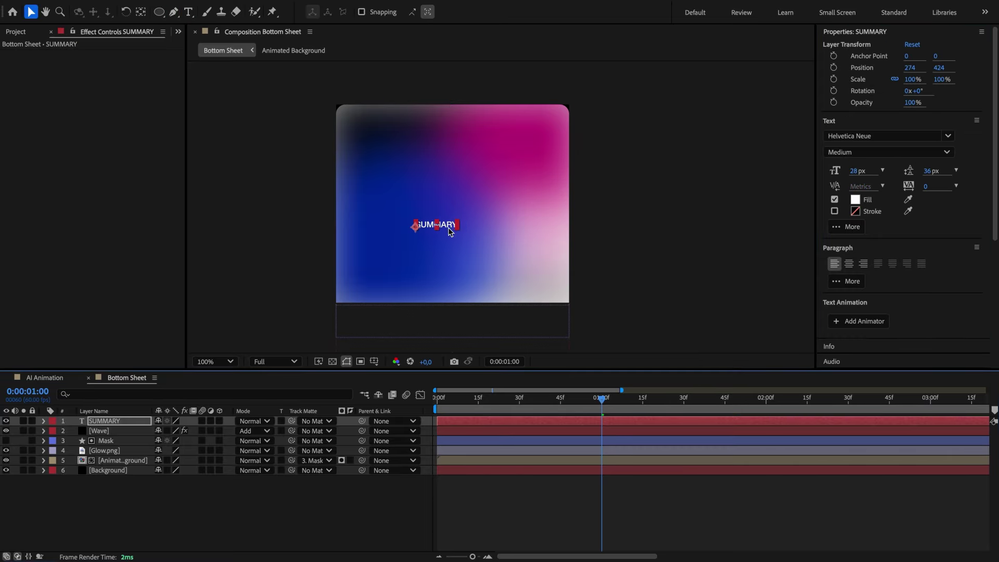
{"action": "left_click", "coordinate": [947, 153]}
{"action": "left_click", "coordinate": [853, 254]}
{"action": "left_click", "coordinate": [446, 228]}
{"action": "key", "text": "p"}
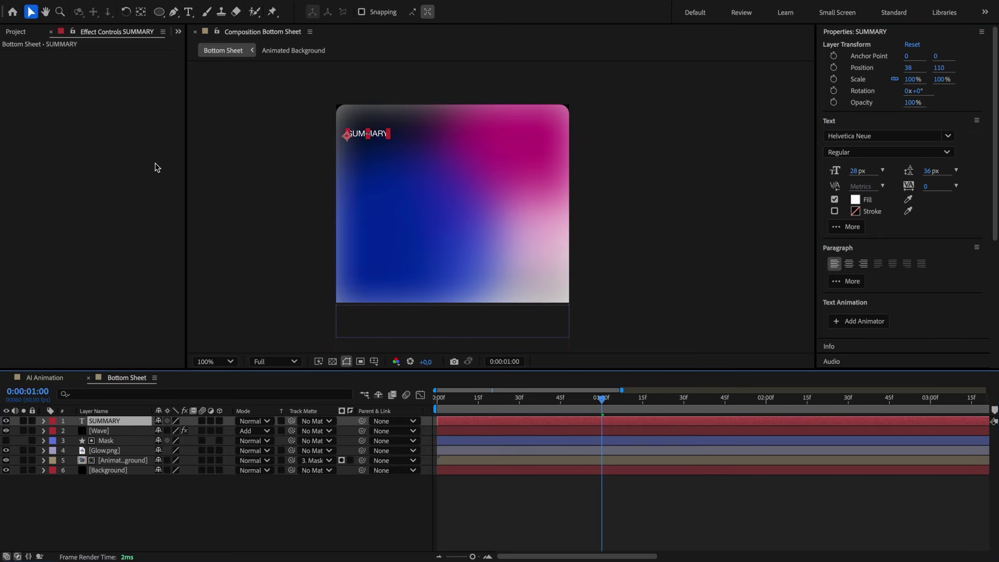
Add a text box below SUMMARY, paste the summary paragraph, and format it as Medium, 32 px with 44 px leading.
{"action": "key", "text": "ctrl+t"}
{"action": "left_click_drag", "start_coordinate": [347, 144], "coordinate": [570, 295]}
{"action": "key", "text": "ctrl+v"}
{"action": "left_click", "coordinate": [855, 170]}
{"action": "type", "text": "32"}
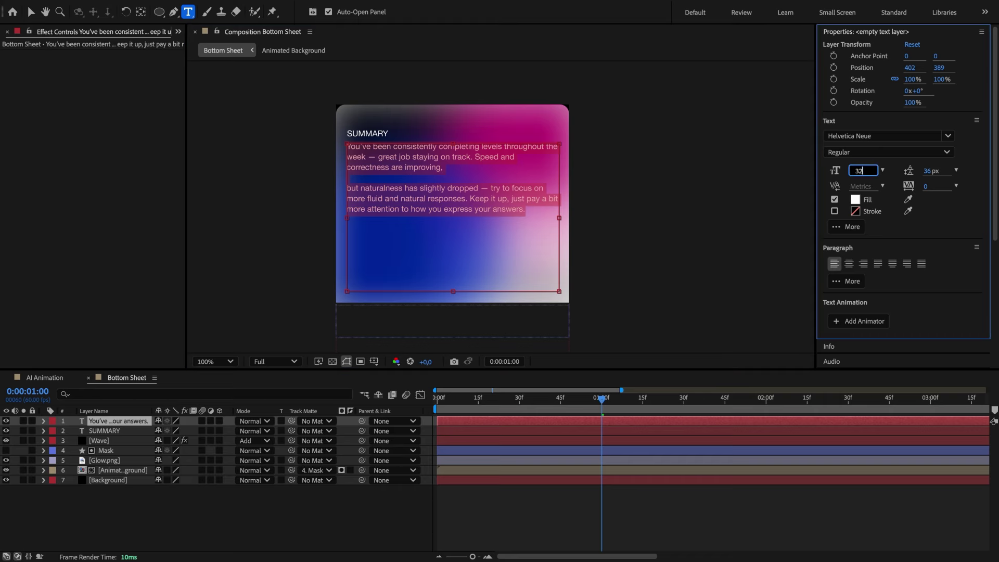
{"action": "key", "text": "Tab"}
{"action": "type", "text": "44"}
{"action": "key", "text": "Return"}
{"action": "left_click", "coordinate": [888, 151]}
{"action": "key", "text": "v"}
Add Sheet Head.png at the sheet's top edge as the top layer and shift the paragraph down to 402, 409.
{"action": "left_click", "coordinate": [179, 32]}
{"action": "left_click", "coordinate": [191, 48]}
{"action": "left_click_drag", "start_coordinate": [42, 146], "coordinate": [132, 420]}
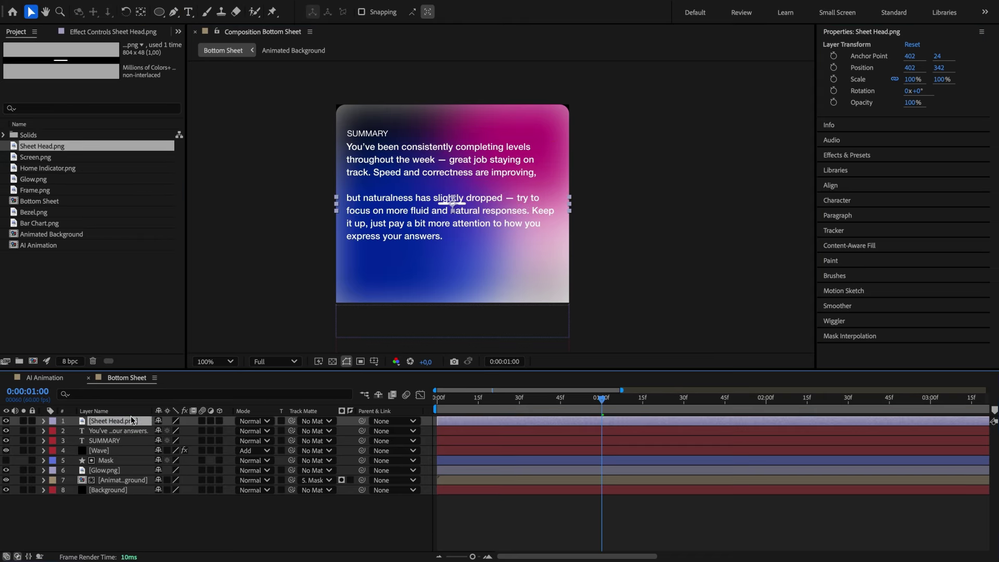
{"action": "left_click_drag", "start_coordinate": [408, 216], "coordinate": [408, 221]}
Keyframe the SUMMARY layer's opacity from 0% at 0:00:01:15 to 80% at 0:00:01:30.
{"action": "key", "text": "minus"}
{"action": "left_click_drag", "start_coordinate": [526, 400], "coordinate": [549, 405]}
{"action": "left_click", "coordinate": [112, 441]}
{"action": "key", "text": "t"}
{"action": "left_click", "coordinate": [73, 450]}
{"action": "key", "text": "equal"}
{"action": "key", "text": "equal"}
{"action": "left_click", "coordinate": [160, 451]}
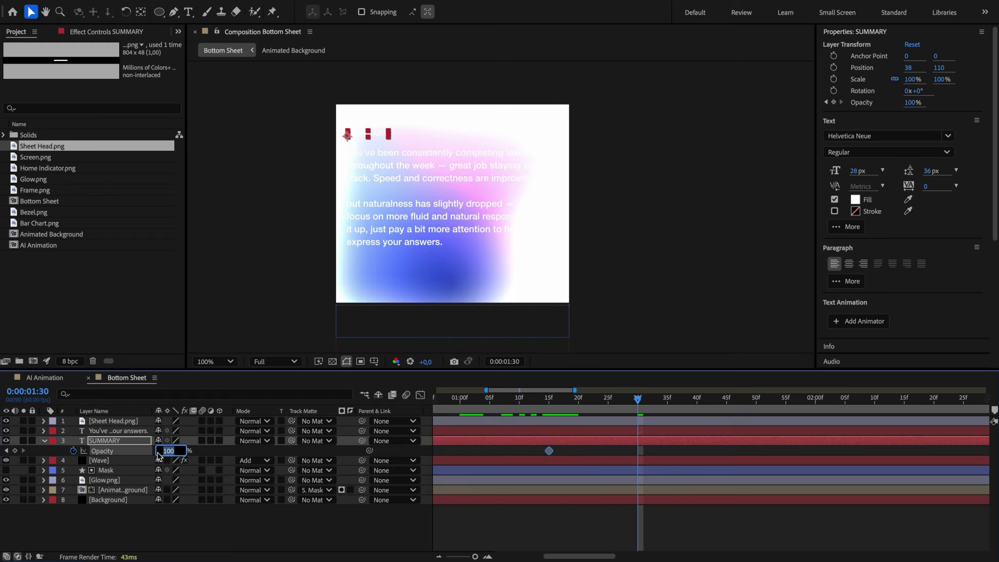
{"action": "type", "text": "0"}
{"action": "key", "text": "Return"}
{"action": "left_click", "coordinate": [160, 452]}
{"action": "type", "text": "80"}
{"action": "key", "text": "Return"}
{"action": "right_click", "coordinate": [638, 451]}
{"action": "left_click", "coordinate": [824, 558]}
Apply the Typewriter animation preset to the paragraph text layer, starting at 0:00:01:30.
{"action": "left_click_drag", "start_coordinate": [549, 400], "coordinate": [638, 407]}
{"action": "left_click", "coordinate": [119, 431]}
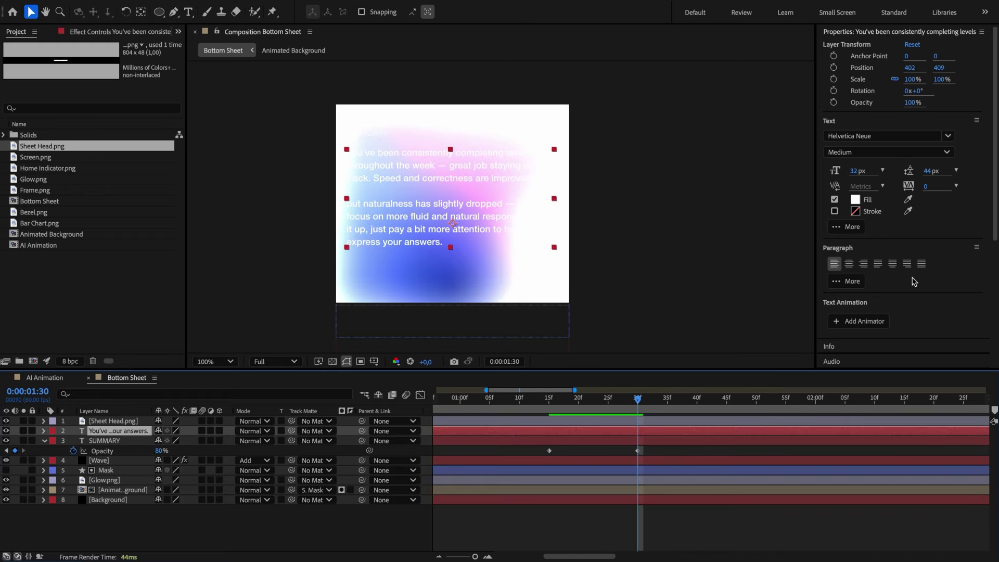
{"action": "scroll", "coordinate": [912, 281], "scroll_direction": "down", "scroll_amount": 10}
{"action": "left_click", "coordinate": [851, 179]}
{"action": "left_click", "coordinate": [863, 91]}
{"action": "type", "text": "typewrite"}
{"action": "double_click", "coordinate": [878, 144]}
Move the paragraph's ending Range Selector Start keyframe to 0:00:02:30.
{"action": "key", "text": "u"}
{"action": "key", "text": "minus"}
{"action": "key", "text": "minus"}
{"action": "key", "text": "minus"}
{"action": "key", "text": "minus"}
{"action": "key", "text": "minus"}
{"action": "key", "text": "minus"}
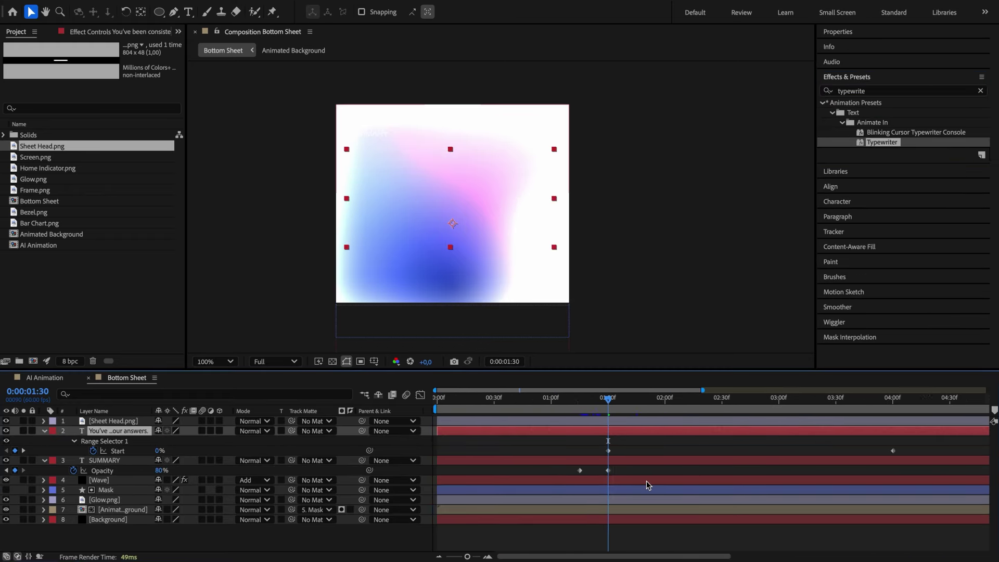
{"action": "left_click_drag", "start_coordinate": [805, 451], "coordinate": [667, 451]}
{"action": "left_click", "coordinate": [666, 405]}
Base the paragraph's range selector on Lines with a smoothness of 100%, and scrub through the text reveal.
{"action": "double_click", "coordinate": [74, 441]}
{"action": "left_click", "coordinate": [84, 480]}
{"action": "scroll", "coordinate": [104, 486], "scroll_direction": "down", "scroll_amount": 2}
{"action": "left_click", "coordinate": [192, 477]}
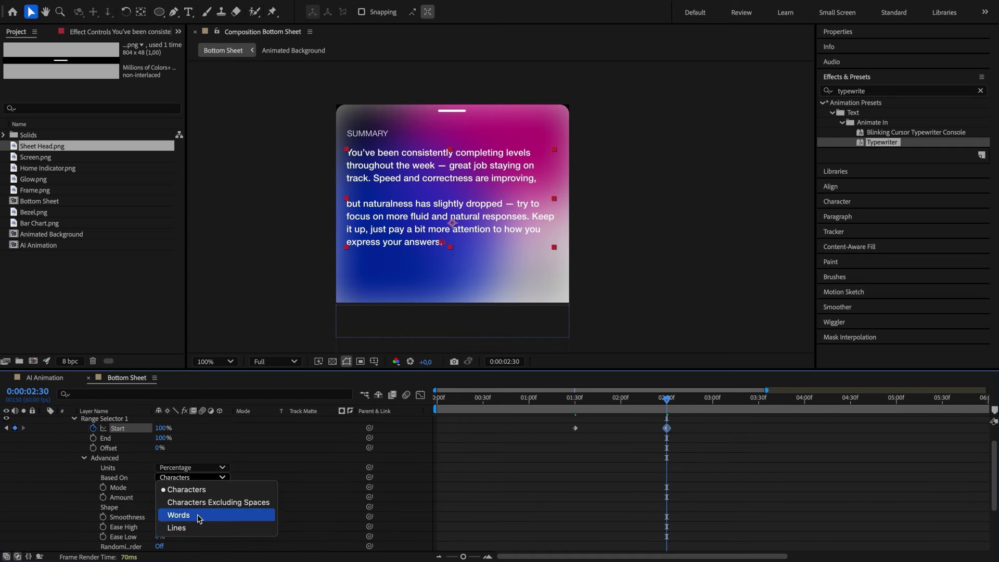
{"action": "left_click", "coordinate": [195, 529]}
{"action": "left_click", "coordinate": [160, 517]}
{"action": "type", "text": "100"}
{"action": "left_click_drag", "start_coordinate": [569, 406], "coordinate": [535, 406]}
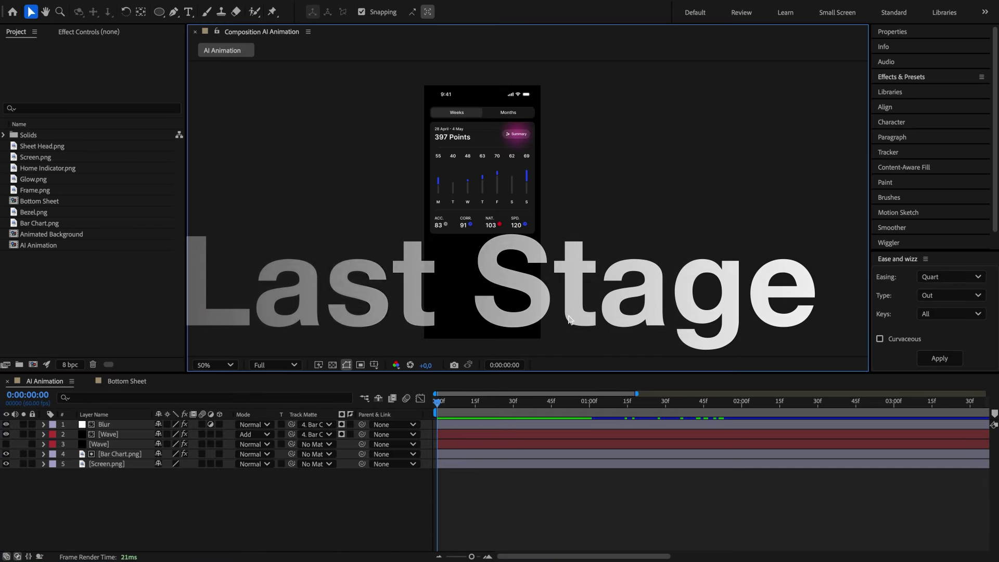
Add Home Indicator.png as the top layer of AI Animation and position it at the phone screen's bottom edge.
{"action": "left_click", "coordinate": [99, 168]}
{"action": "left_click_drag", "start_coordinate": [135, 406], "coordinate": [138, 423]}
{"action": "key", "text": "p"}
{"action": "left_click", "coordinate": [181, 434]}
{"action": "type", "text": "172"}
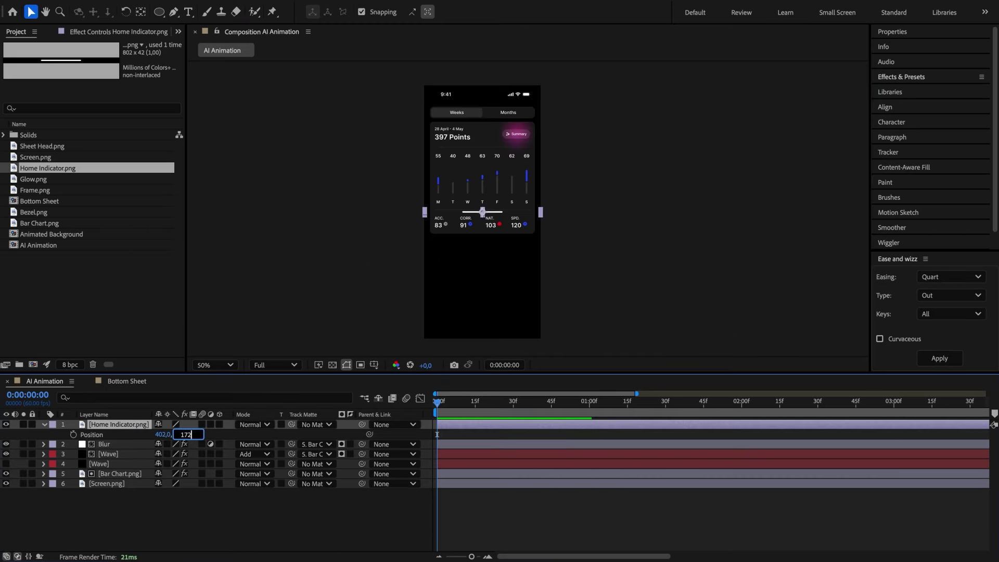
{"action": "type", "text": "p"}
Keyframe the visible Wave layer's Circle opacity with 0% at 0:00:01:00, rising to 100%.
{"action": "left_click", "coordinate": [125, 444]}
{"action": "type", "text": "uk"}
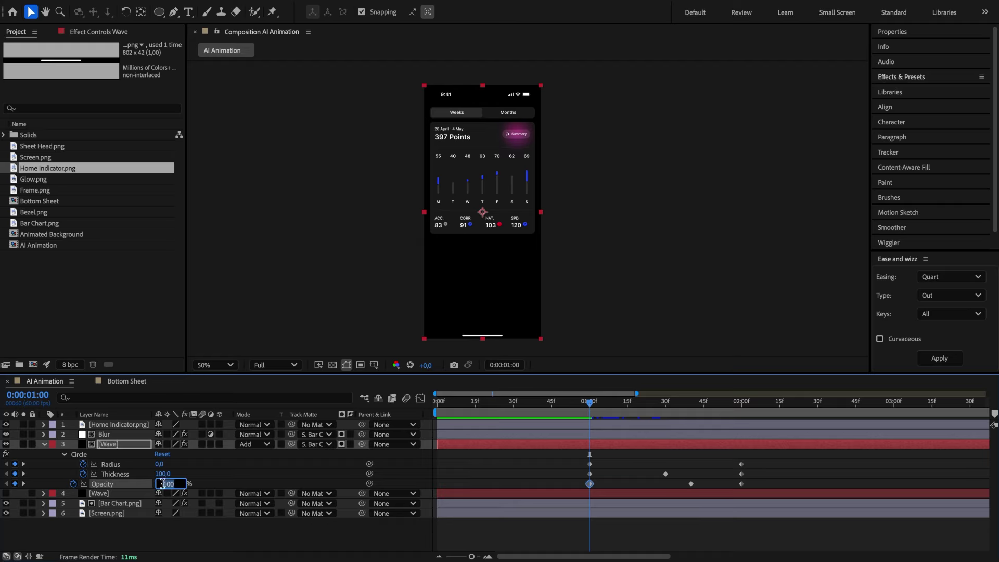
{"action": "type", "text": "0"}
{"action": "key", "text": "Return"}
{"action": "mouse_move", "coordinate": [589, 405]}
{"action": "left_mouse_down"}
{"action": "mouse_move", "coordinate": [614, 409]}
{"action": "mouse_move", "coordinate": [581, 409]}
{"action": "left_mouse_up"}
{"action": "left_click", "coordinate": [158, 484]}
{"action": "type", "text": "100"}
{"action": "key", "text": "Return"}
{"action": "left_click", "coordinate": [44, 444]}
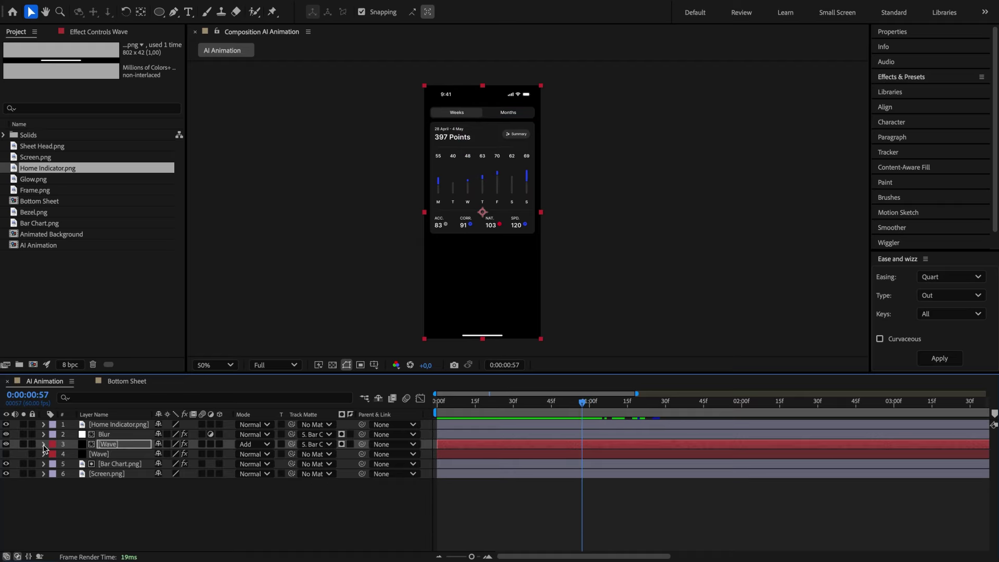
Add Bottom Sheet beneath the Home Indicator layer, starting at 0:00:00:45, and move it below the phone screen.
{"action": "left_click_drag", "start_coordinate": [41, 200], "coordinate": [112, 431]}
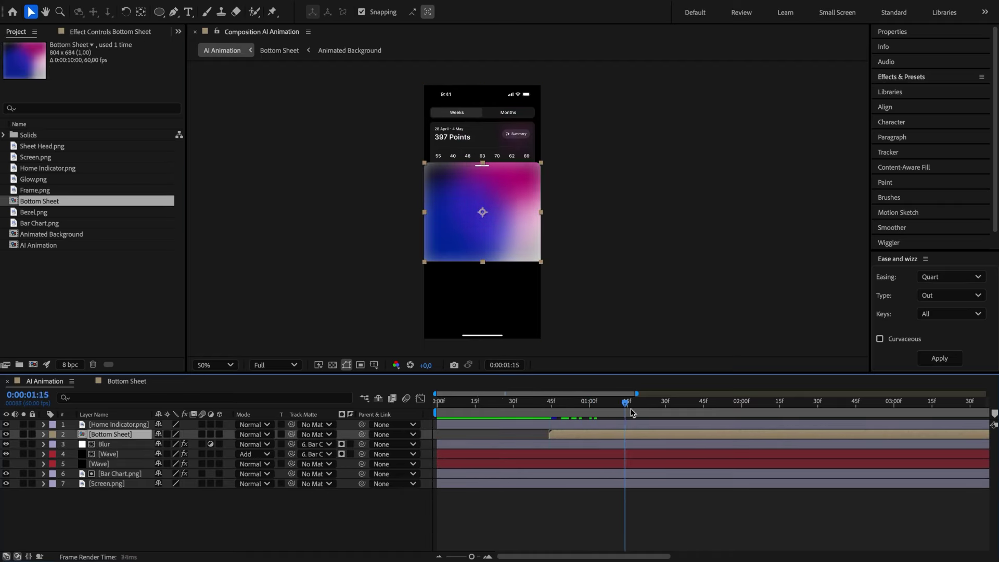
{"action": "left_click_drag", "start_coordinate": [630, 410], "coordinate": [704, 414]}
{"action": "left_click_drag", "start_coordinate": [518, 180], "coordinate": [519, 354]}
Keyframe Bottom Sheet's position to slide up from 402, 2090 at 0:00:01:45 into the screen at 0:00:02:45 with Quart Out easing.
{"action": "left_click", "coordinate": [109, 436]}
{"action": "key", "text": "p"}
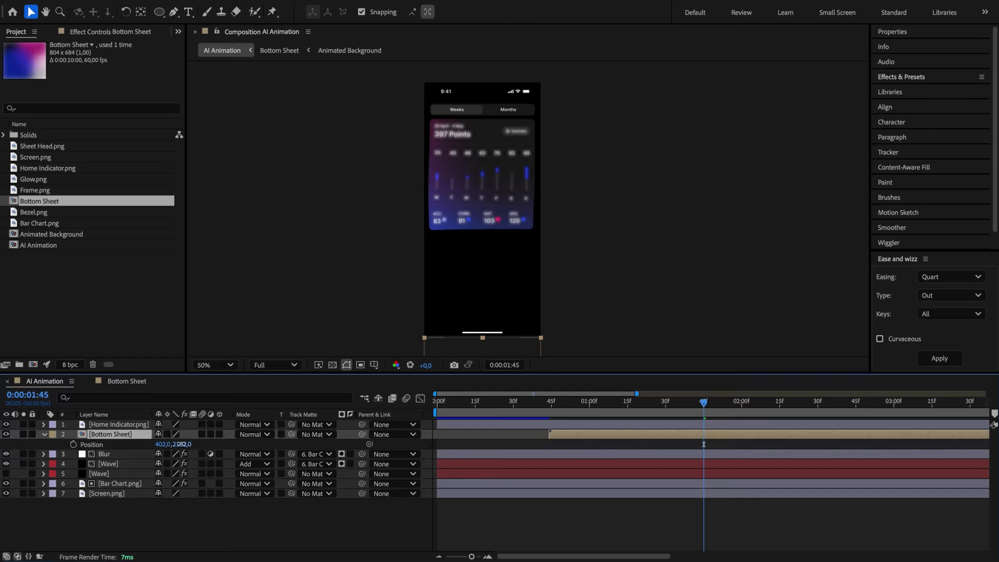
{"action": "left_click", "coordinate": [856, 413]}
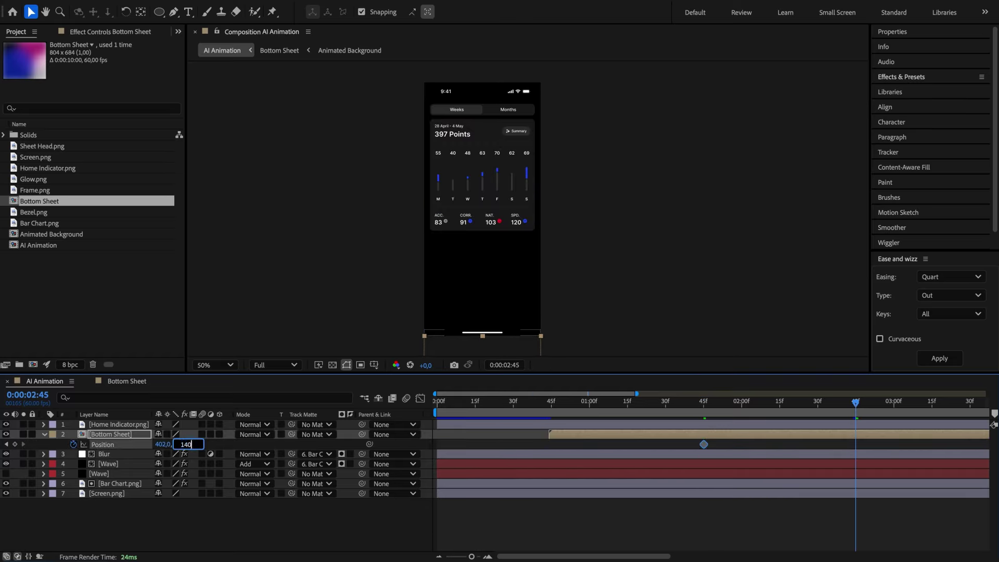
{"action": "key", "text": "Return"}
{"action": "key", "text": "space"}
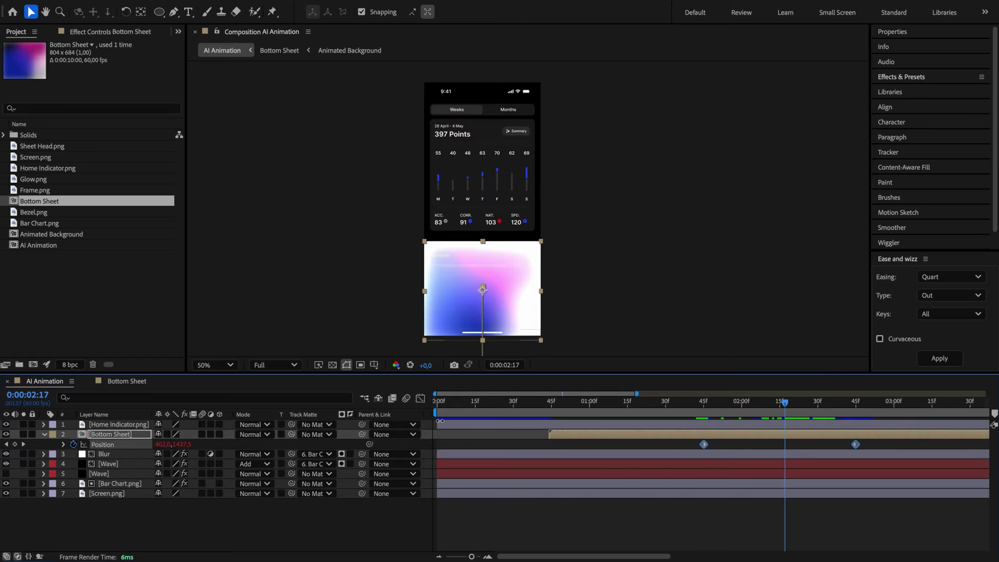
Set Mask as the track matte of Bottom Sheet's Wave layer and scrub through the result in AI Animation.
{"action": "left_click", "coordinate": [128, 382]}
{"action": "left_click", "coordinate": [124, 455]}
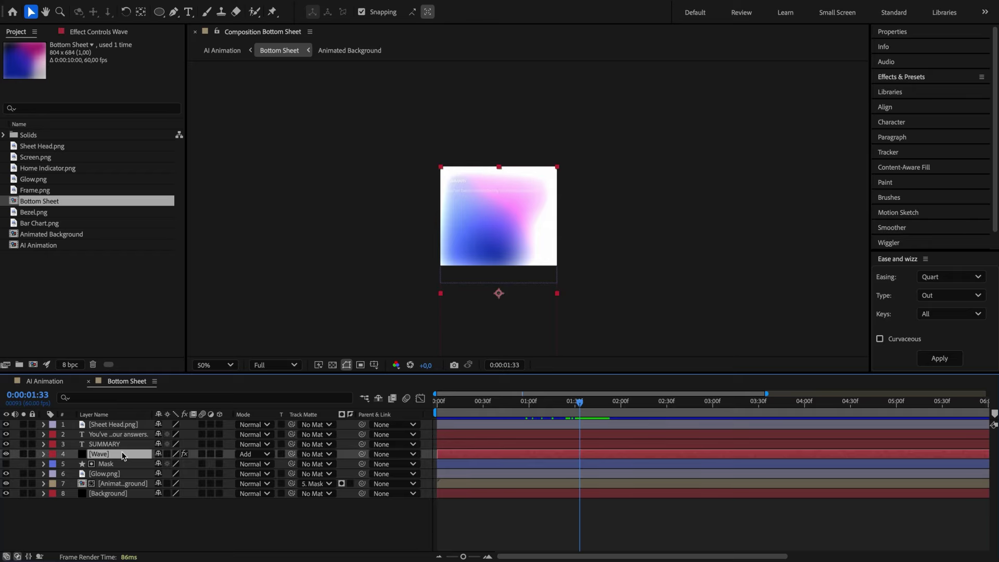
{"action": "left_click", "coordinate": [321, 455]}
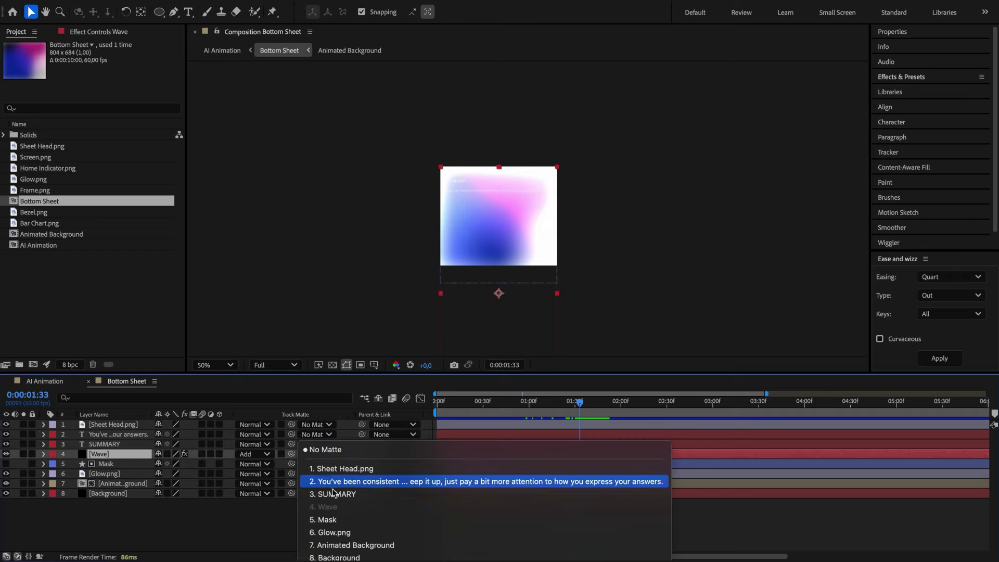
{"action": "left_click", "coordinate": [335, 518]}
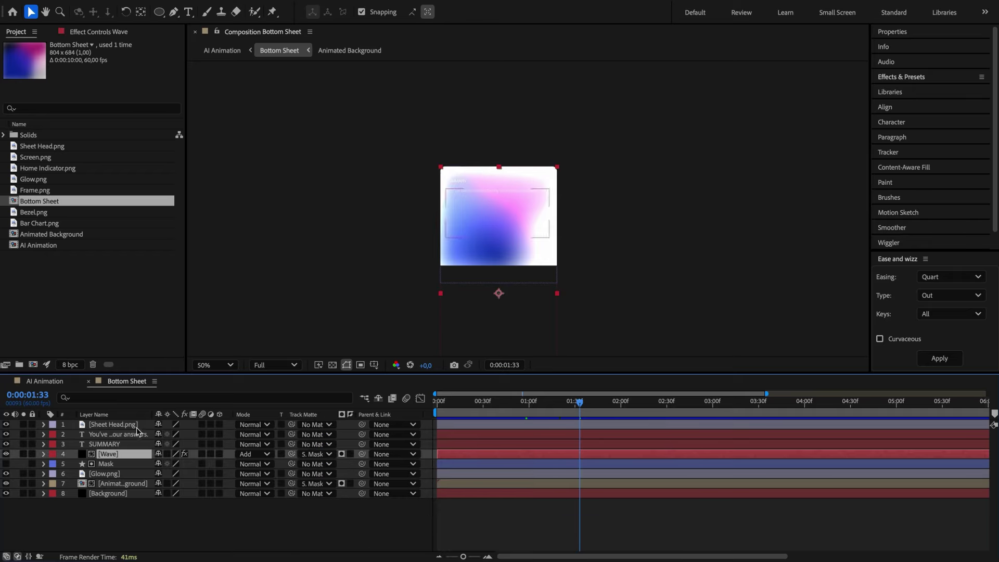
{"action": "left_click", "coordinate": [47, 382]}
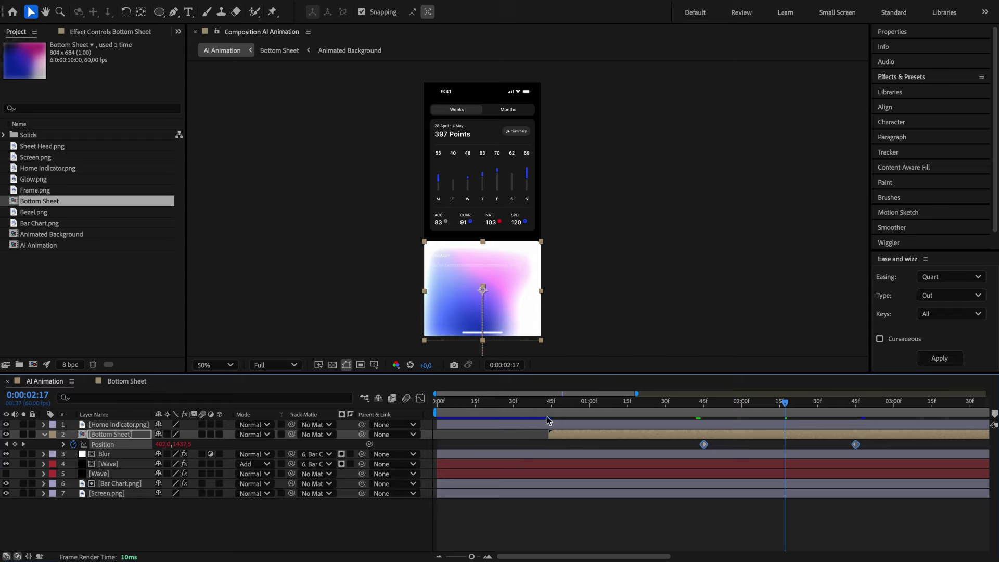
{"action": "left_click_drag", "start_coordinate": [551, 409], "coordinate": [647, 409]}
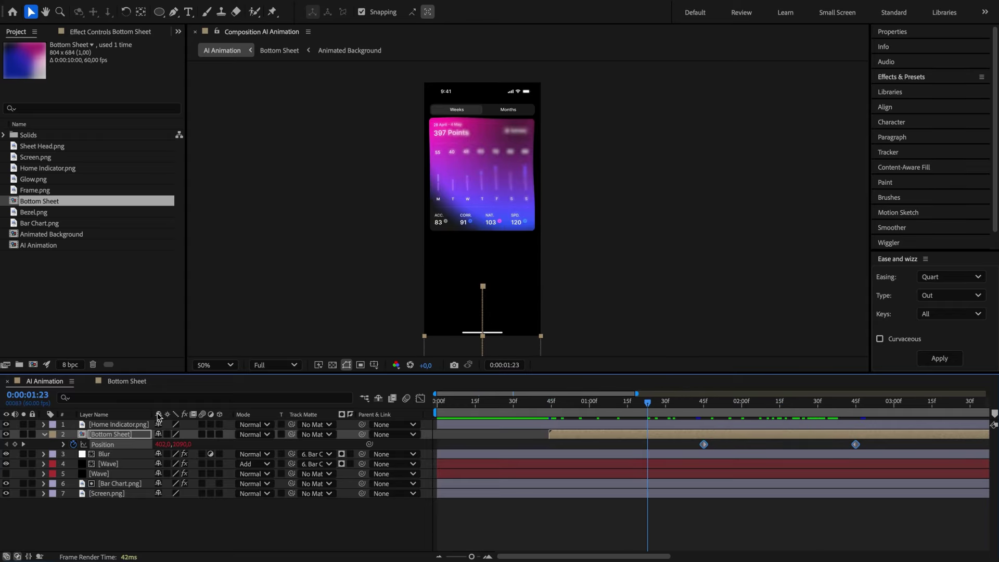
Pre-compose all the AI Animation layers as Base, then add Frame.png above it and set it as Base's track matte.
{"action": "left_click", "coordinate": [120, 425]}
{"action": "left_click", "coordinate": [109, 493], "text": "shift"}
{"action": "right_click", "coordinate": [109, 493]}
{"action": "left_click", "coordinate": [127, 494]}
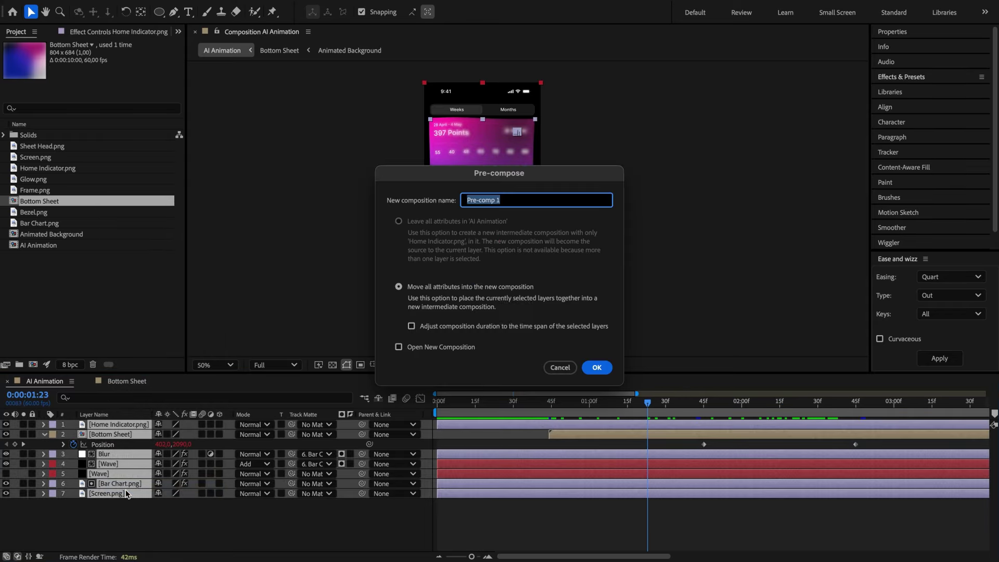
{"action": "key", "text": "Return"}
{"action": "left_click_drag", "start_coordinate": [36, 191], "coordinate": [115, 432]}
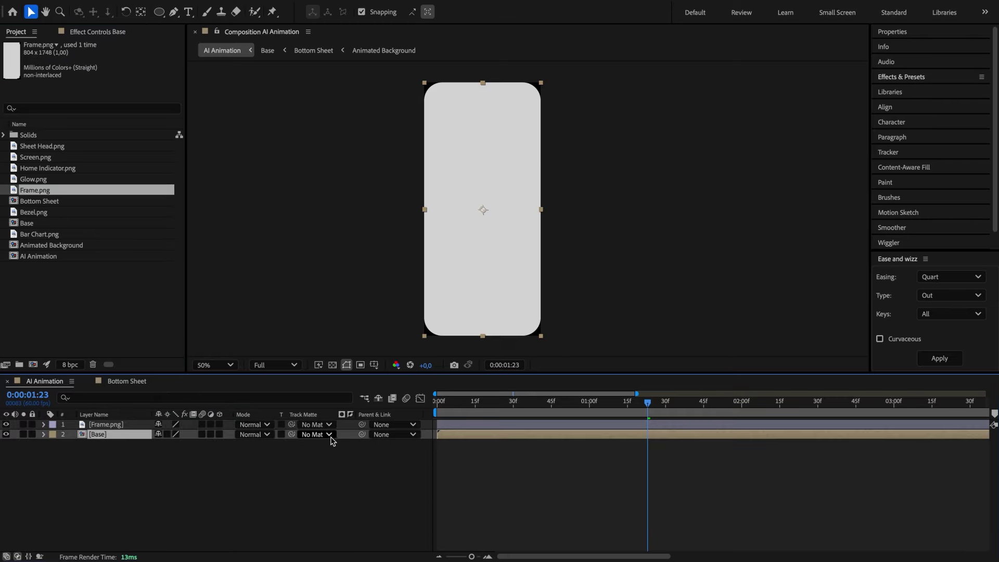
{"action": "left_click", "coordinate": [337, 466]}
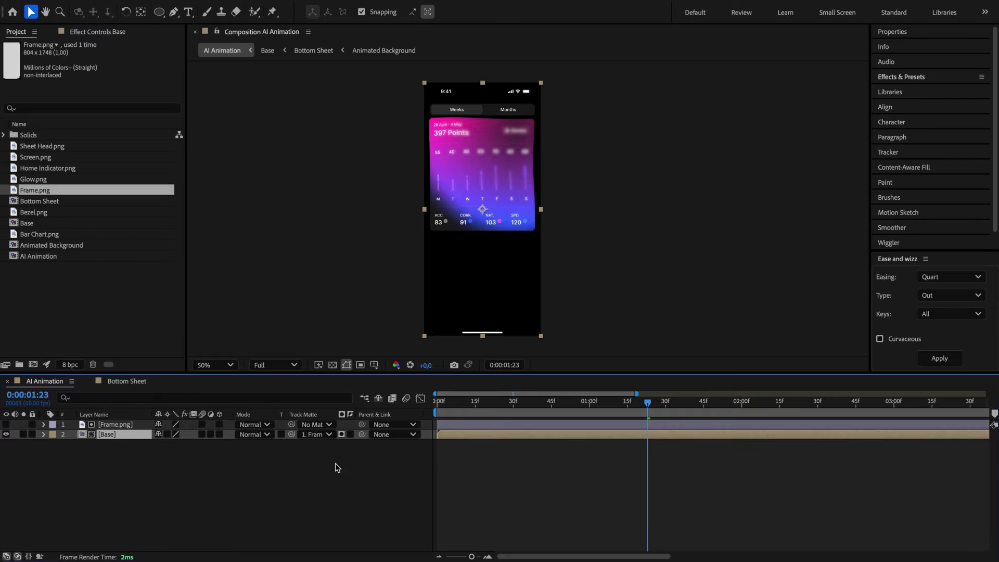
Create a 1920 x 1080, five-second composition named Main Composition and add a black solid named Background.
{"action": "key", "text": "super+n"}
{"action": "type", "text": "Main Composition"}
{"action": "key", "text": "Return"}
{"action": "right_click", "coordinate": [234, 466]}
{"action": "mouse_move", "coordinate": [281, 418]}
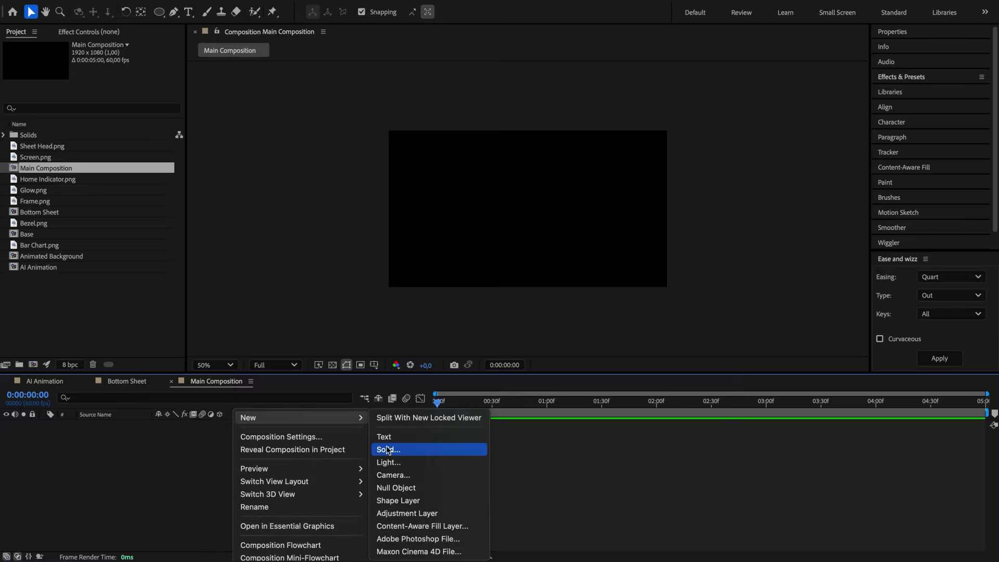
{"action": "left_click", "coordinate": [387, 448]}
{"action": "type", "text": "Background"}
{"action": "key", "text": "Return"}
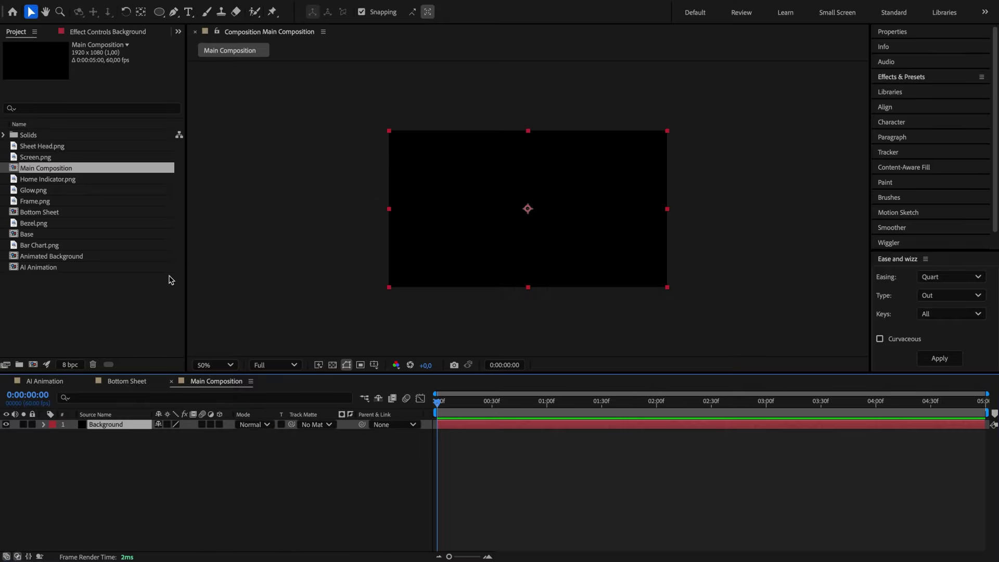
Place Bezel.png and AI Animation above Background and keyframe both at 0:00:00:00 with scale 95% and position 960, 620.
{"action": "left_click_drag", "start_coordinate": [34, 223], "coordinate": [111, 425]}
{"action": "left_click_drag", "start_coordinate": [59, 269], "coordinate": [115, 434]}
{"action": "left_click", "coordinate": [104, 425], "text": "shift"}
{"action": "key", "text": "s"}
{"action": "left_click", "coordinate": [190, 435]}
{"action": "type", "text": "90"}
{"action": "key", "text": "Return"}
{"action": "left_click", "coordinate": [73, 435]}
{"action": "key", "text": "shift+p"}
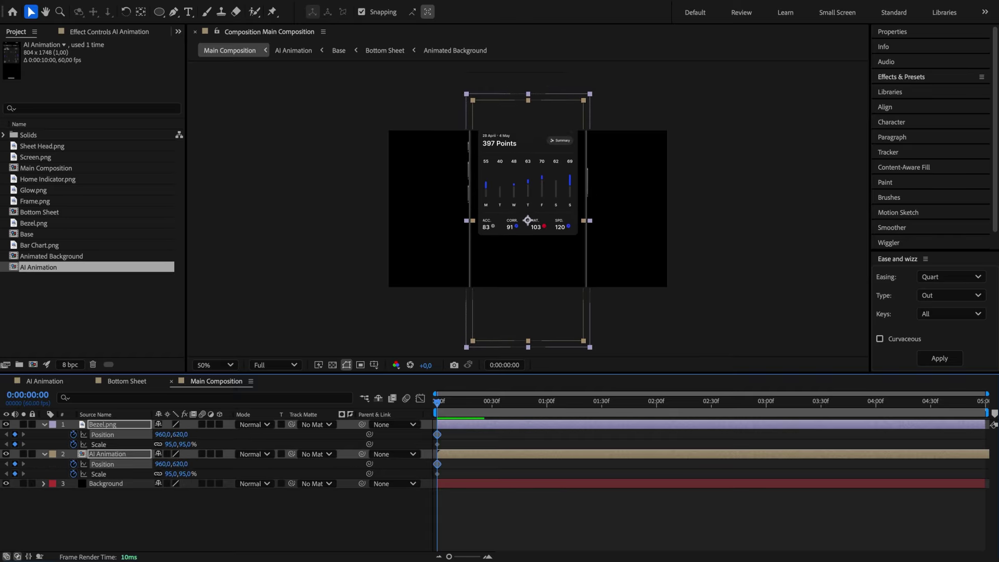
Keyframe the scale of Bezel.png and AI Animation to 55% at 0:00:03:00.
{"action": "left_click_drag", "start_coordinate": [437, 403], "coordinate": [767, 435]}
{"action": "left_click", "coordinate": [186, 445]}
{"action": "type", "text": "55"}
{"action": "key", "text": "Return"}
Move Bezel.png and AI Animation together up to position 960, 544 at 0:00:03:00.
{"action": "key", "text": "shift+Up"}
{"action": "key", "text": "shift+Up"}
{"action": "key", "text": "shift+Up"}
{"action": "key", "text": "shift+Up"}
{"action": "key", "text": "shift+Up"}
{"action": "key", "text": "shift+Up"}
{"action": "key", "text": "shift+Up"}
{"action": "key", "text": "shift+Up"}
{"action": "key", "text": "shift+Up"}
{"action": "key", "text": "shift+Up"}
{"action": "key", "text": "shift+Up"}
{"action": "key", "text": "shift+Up"}
{"action": "key", "text": "shift+Up"}
{"action": "key", "text": "shift+Up"}
{"action": "key", "text": "shift+Up"}
{"action": "key", "text": "shift+Up"}
{"action": "key", "text": "Down"}
{"action": "key", "text": "Down"}
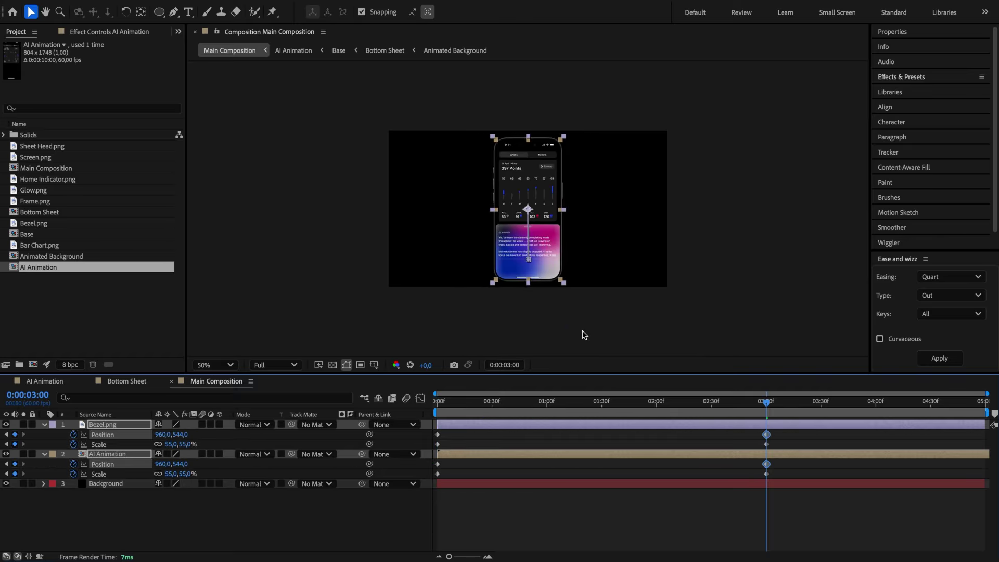
{"action": "left_click", "coordinate": [234, 439]}
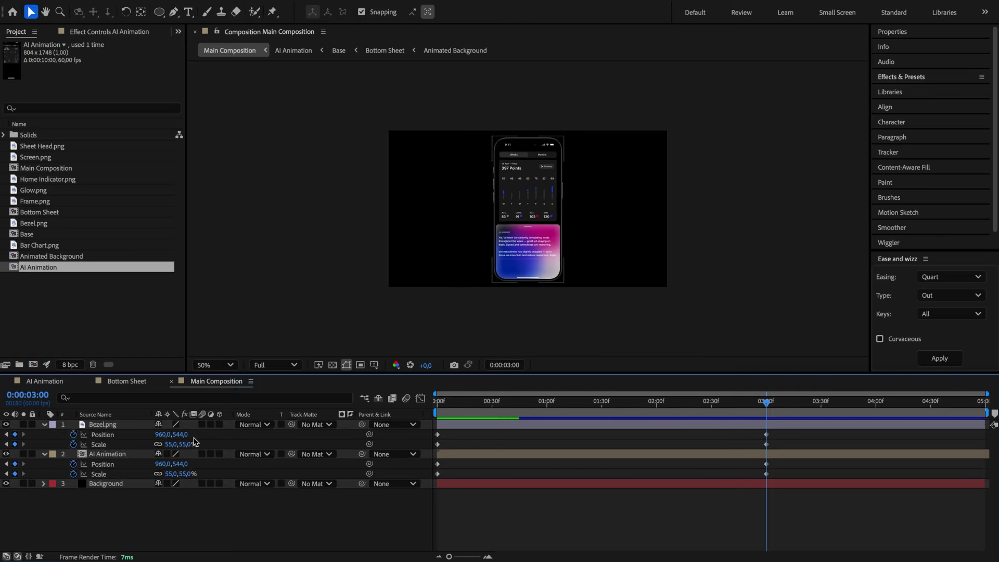